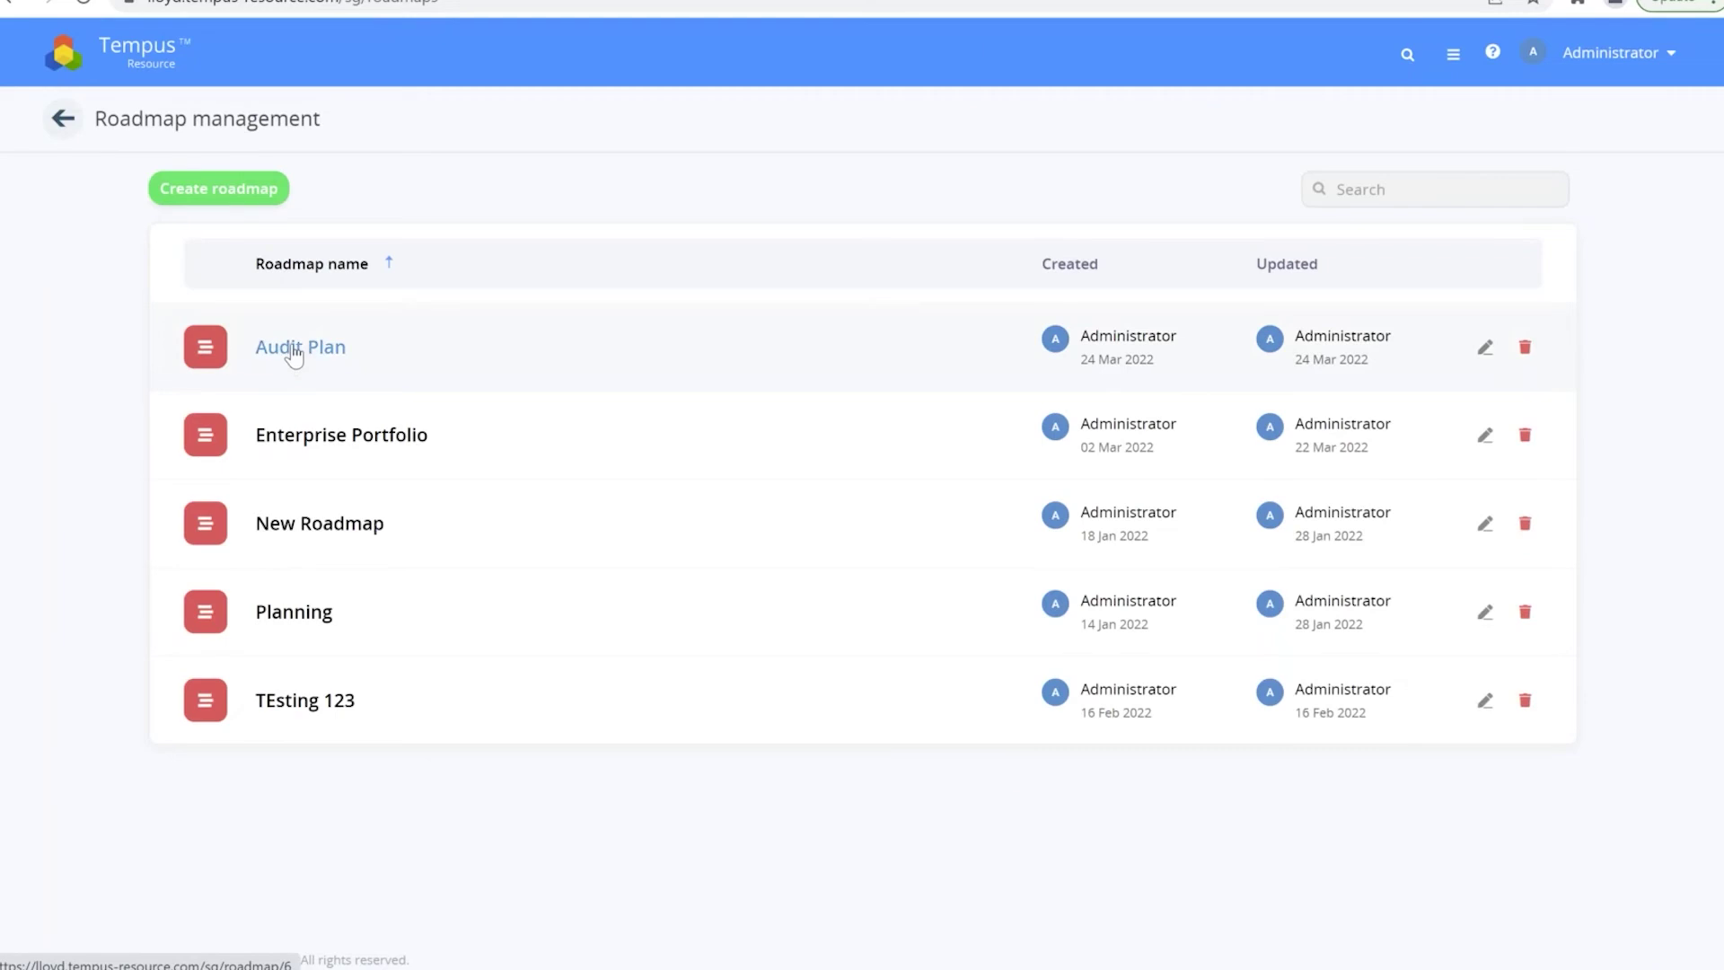
# Step: Open the Enterprise Portfolio roadmap to review its project timeline, and return to the roadmap list
pyautogui.click(323, 440)
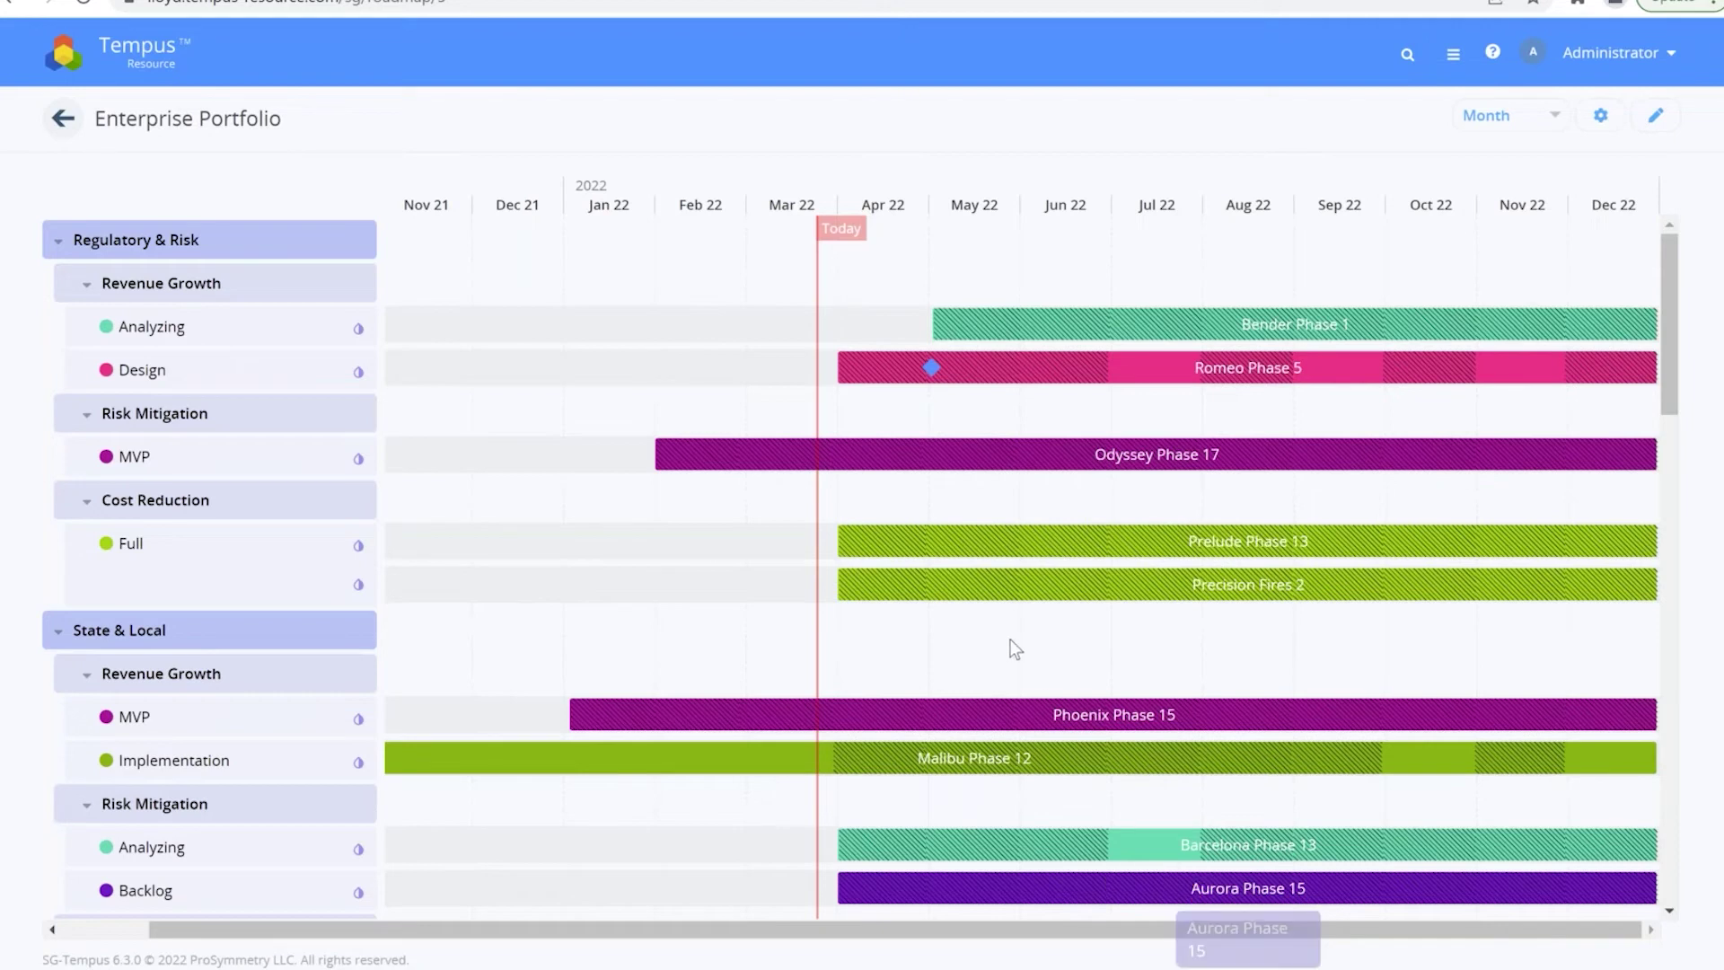
pyautogui.moveTo(1668, 364); pyautogui.dragTo(1668, 297)
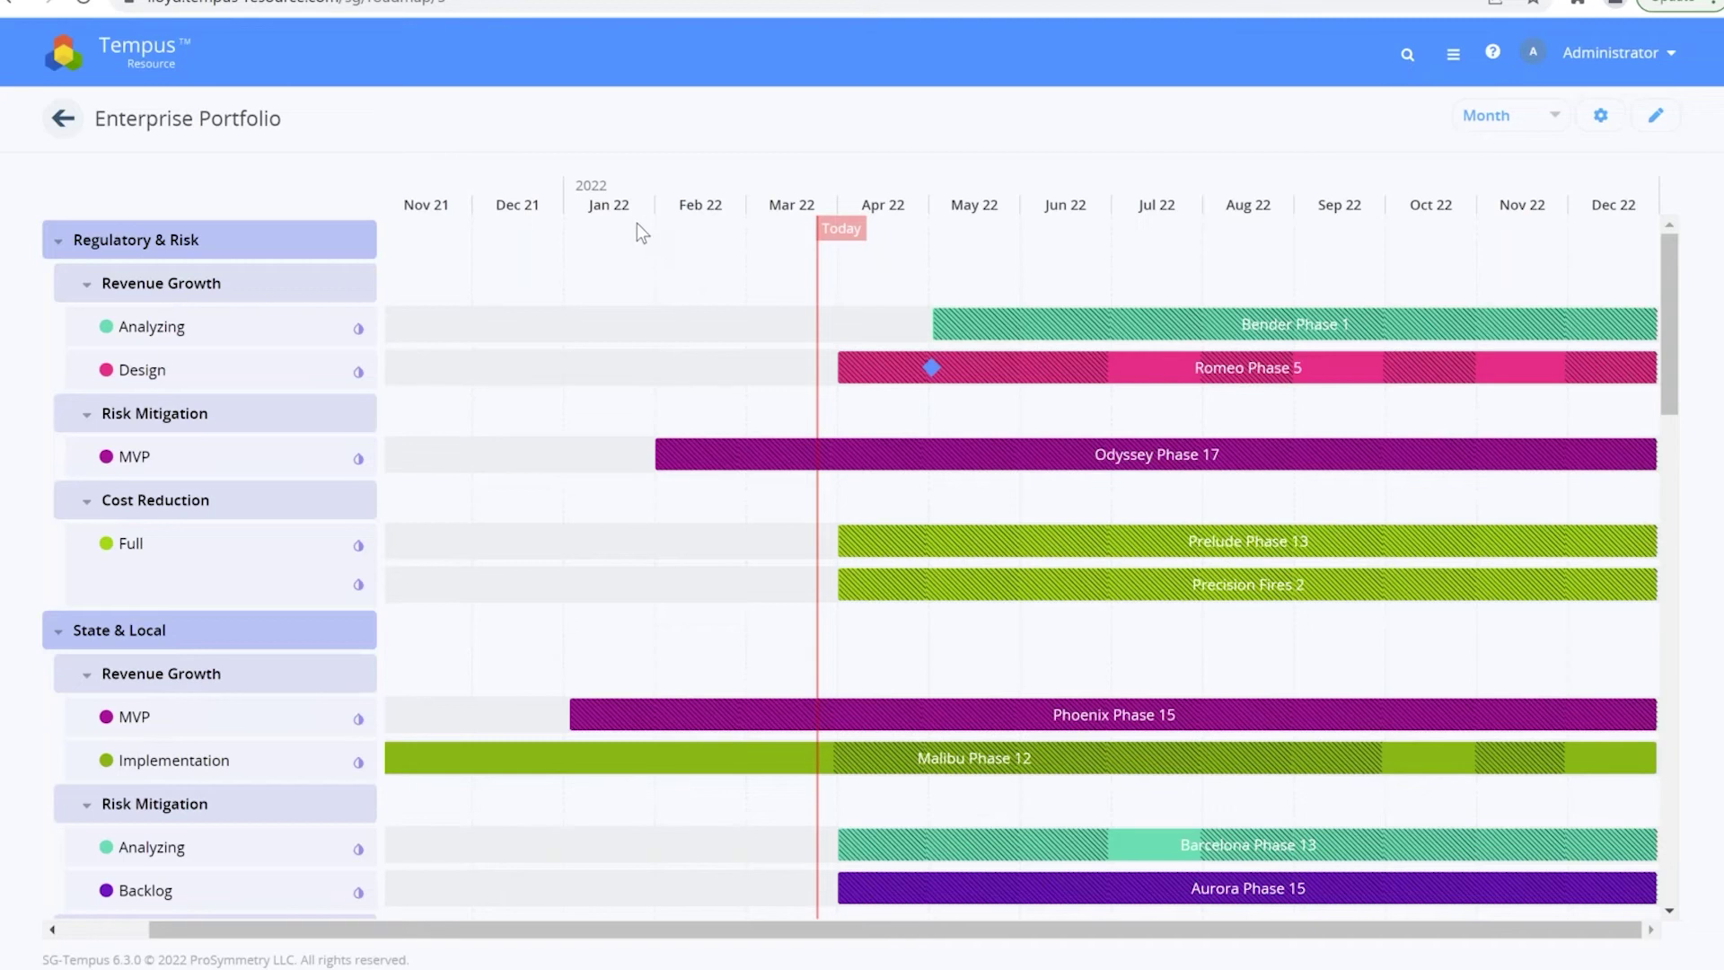
pyautogui.click(67, 123)
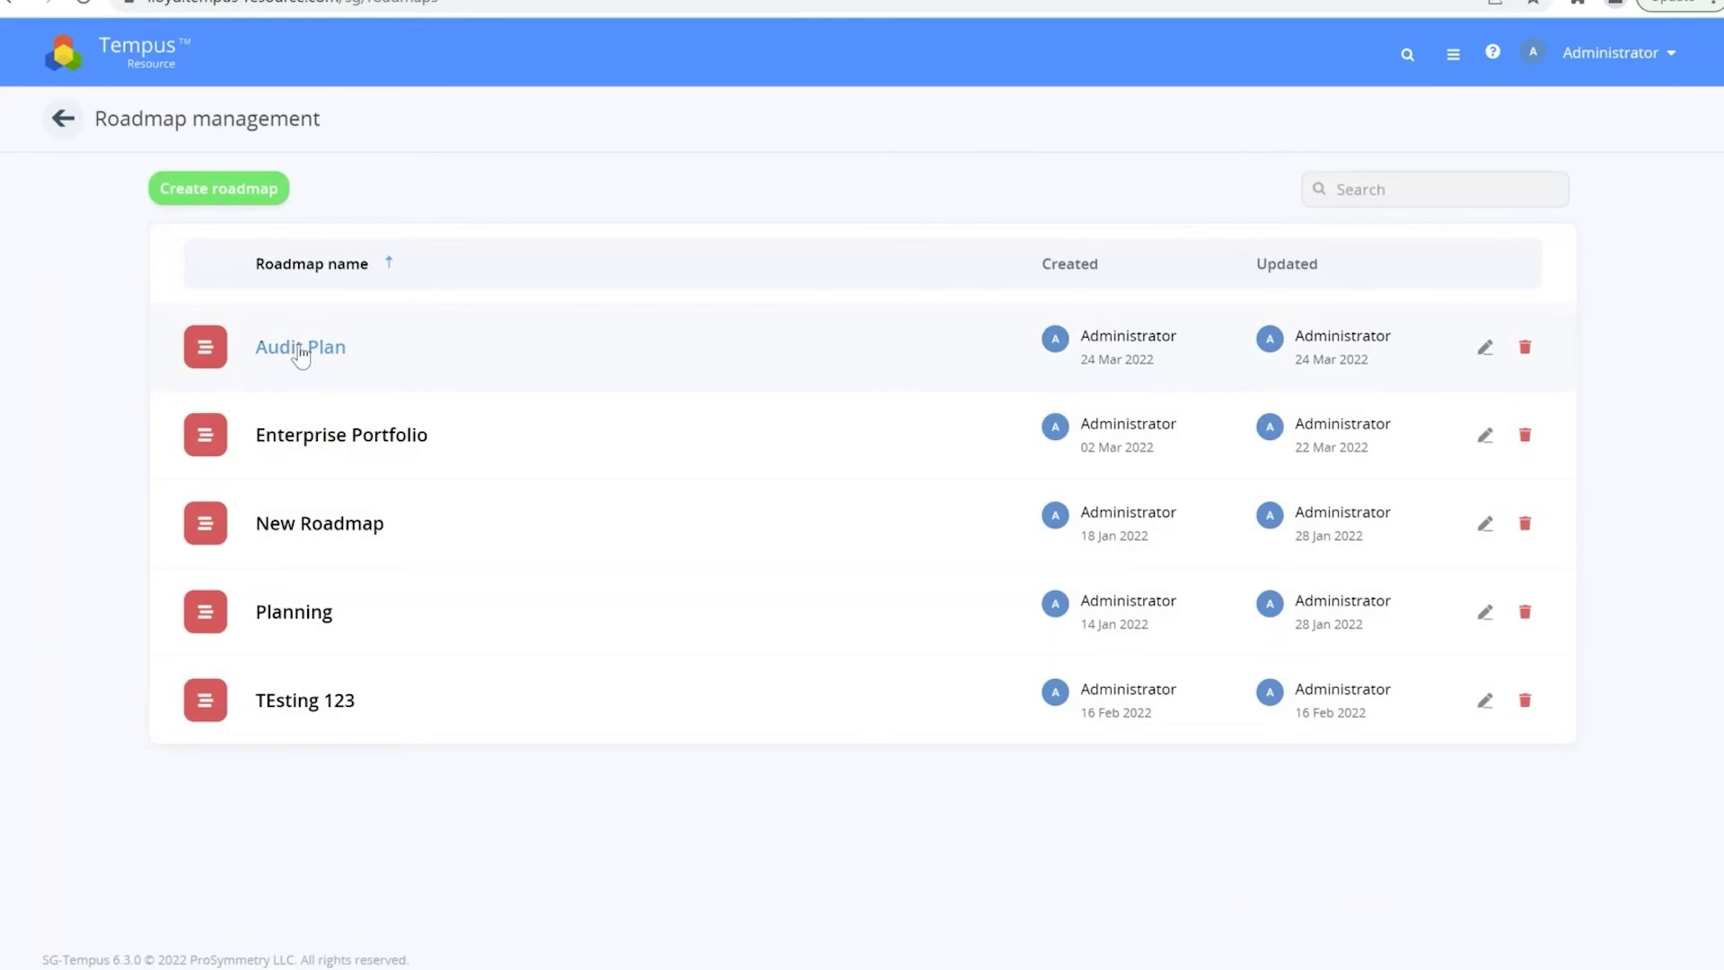
# Step: Open the Audit Plan roadmap and look through its portfolio groups and audit projects
pyautogui.click(292, 350)
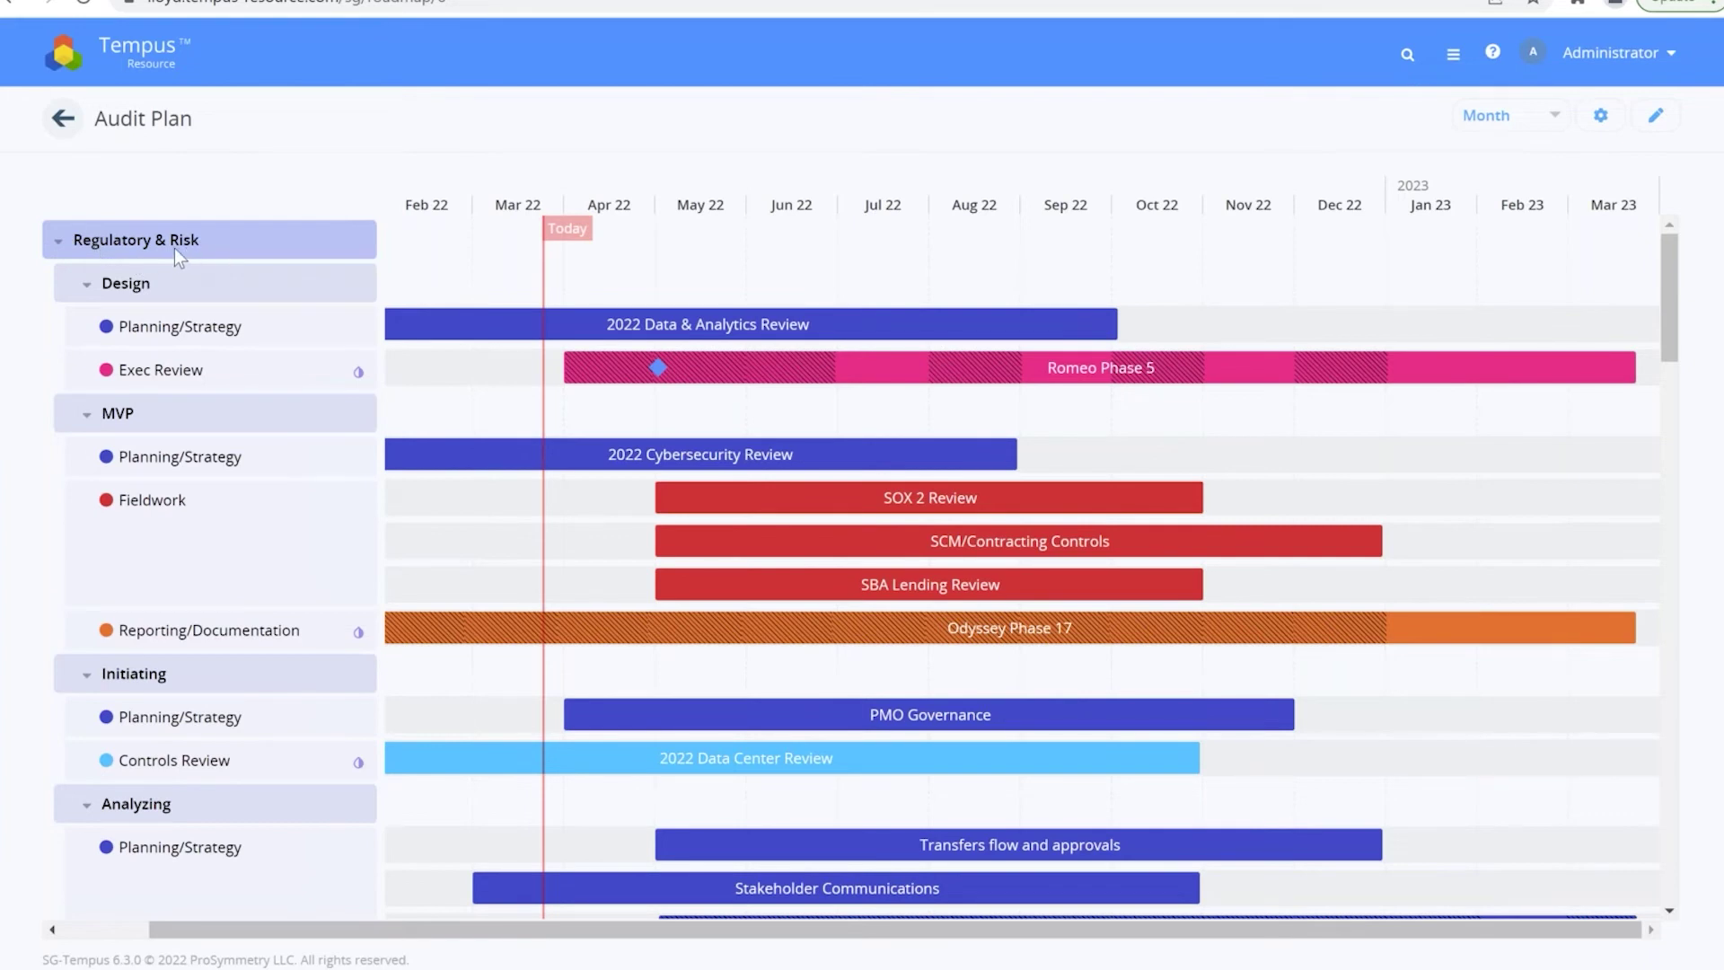
pyautogui.scroll(-6, 175, 248)
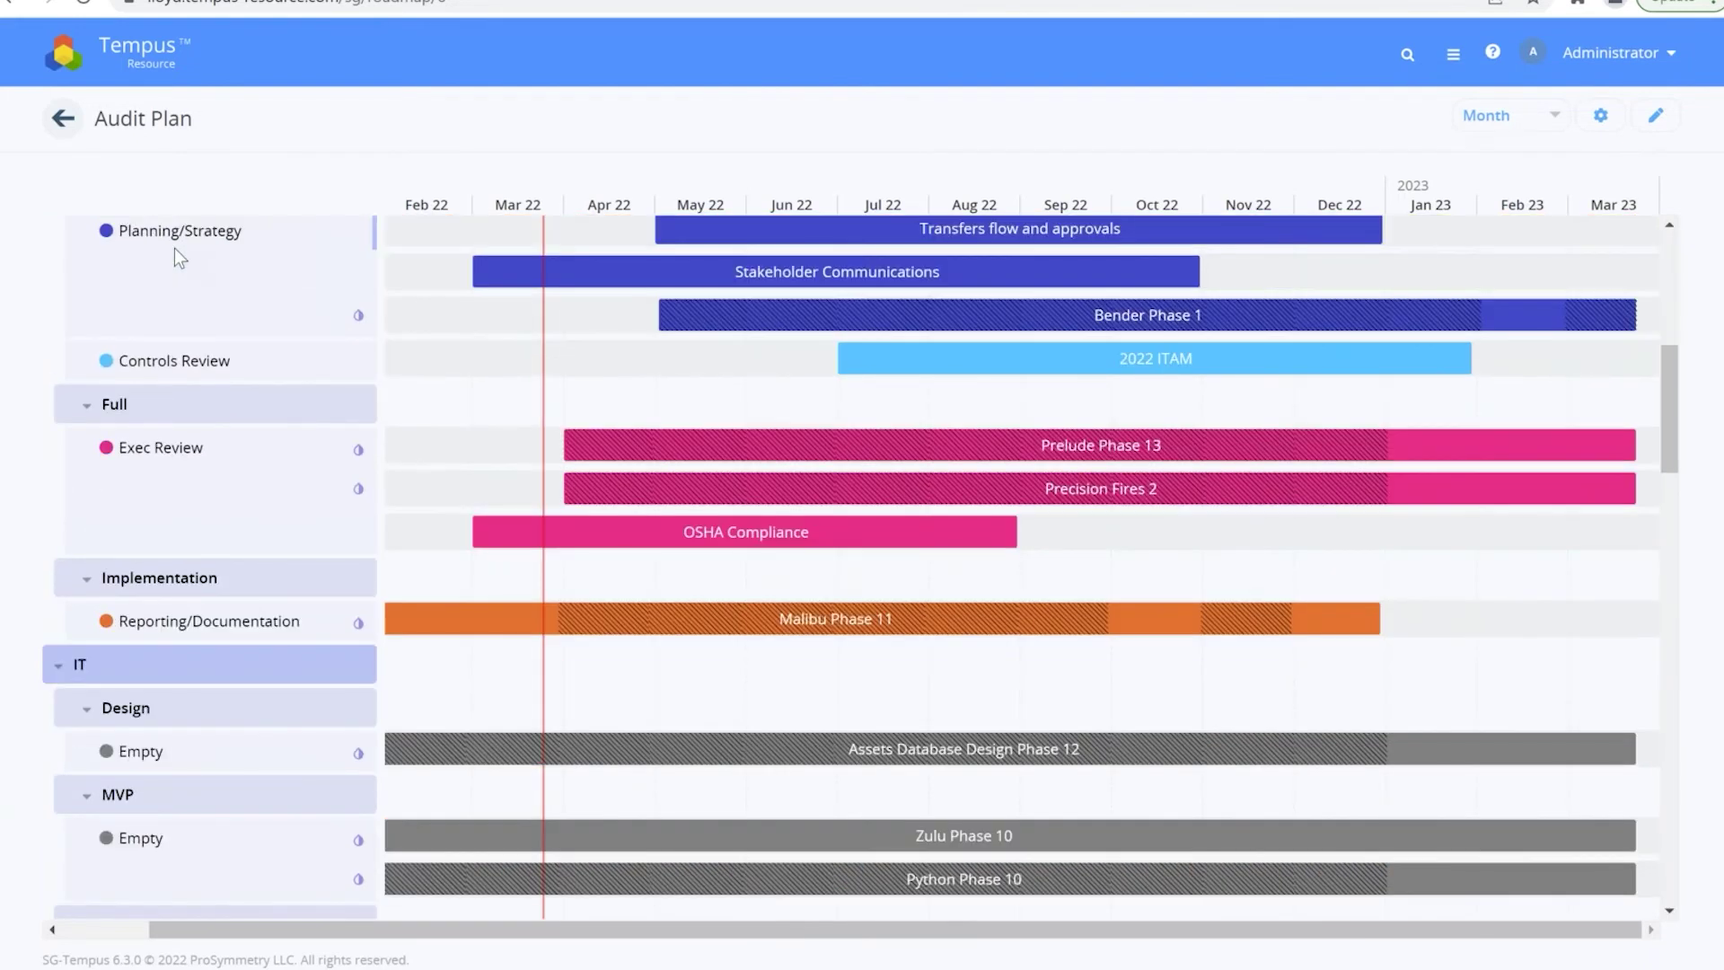
pyautogui.scroll(6, 174, 248)
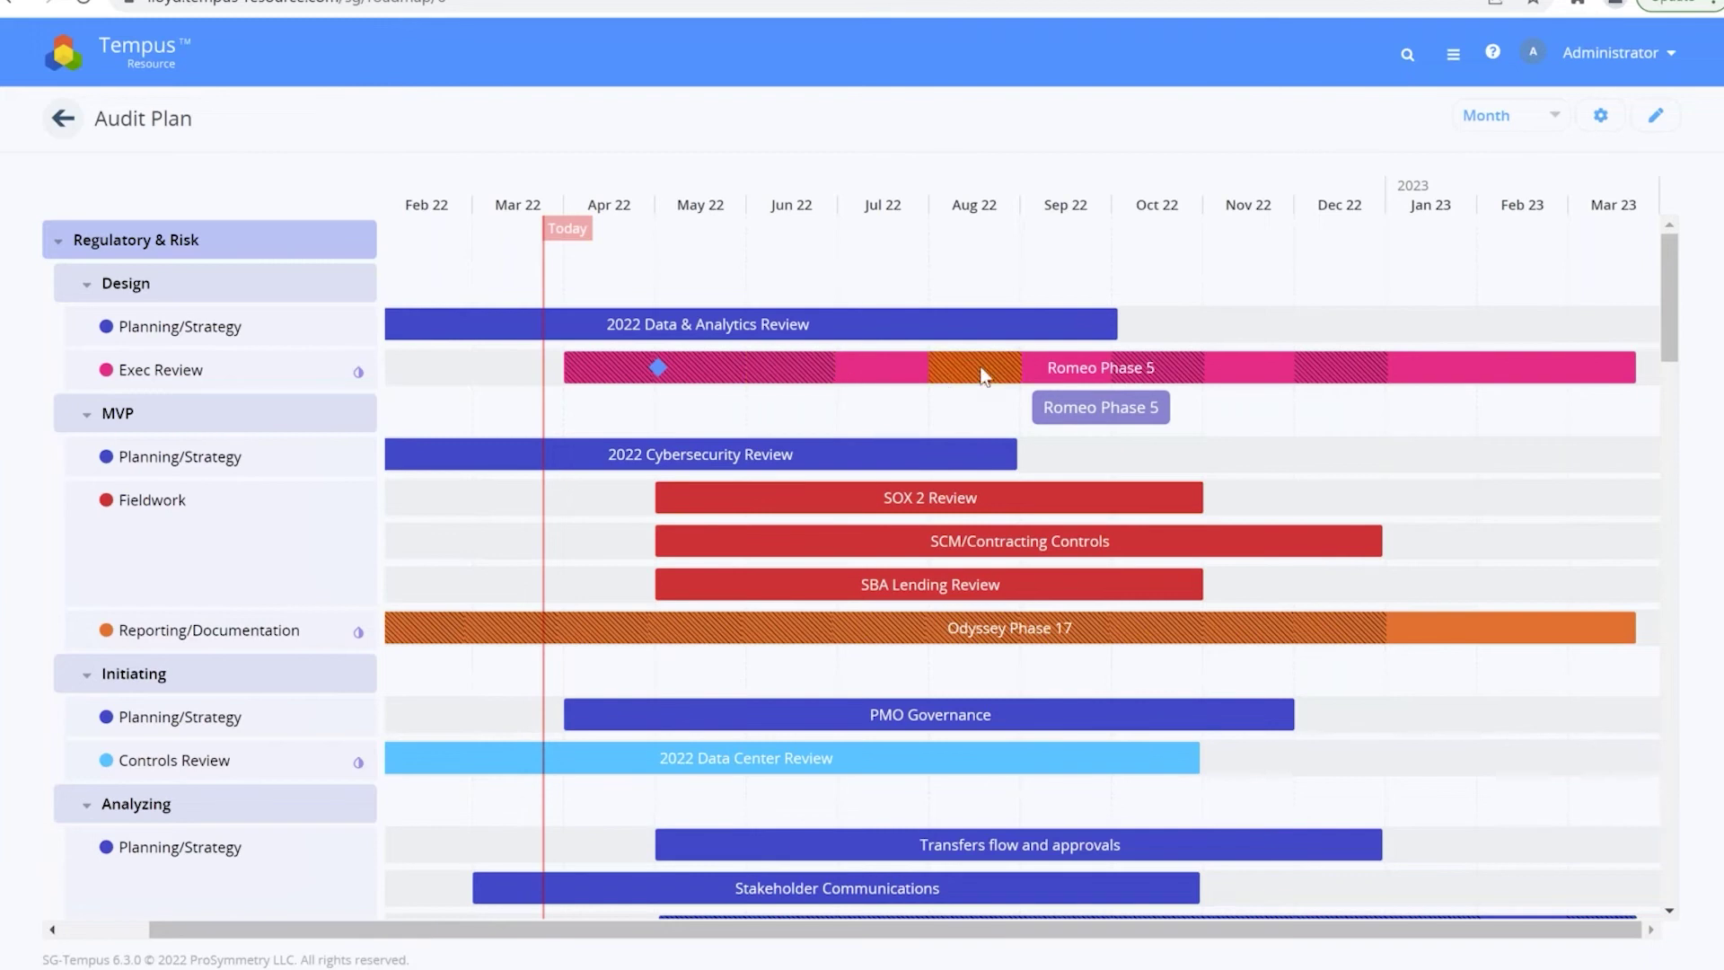
# Step: Show the June 2022 resources at risk for Romeo Phase 5, and open and check out that project
pyautogui.click(816, 377)
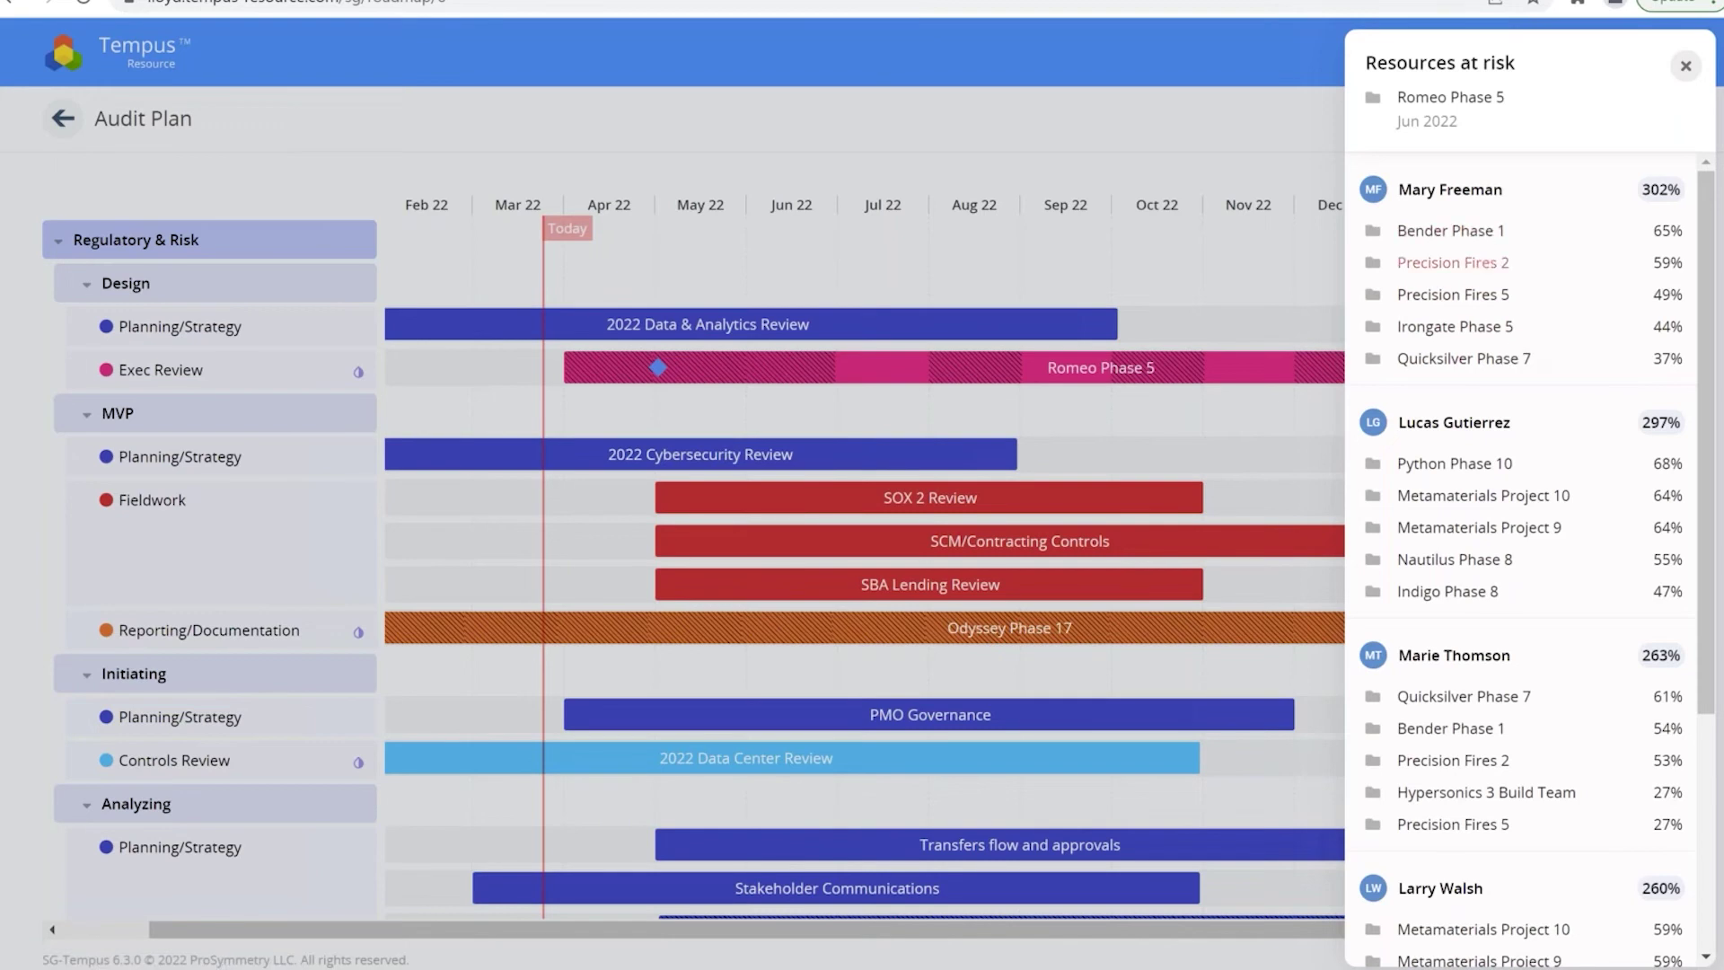
pyautogui.click(1459, 106)
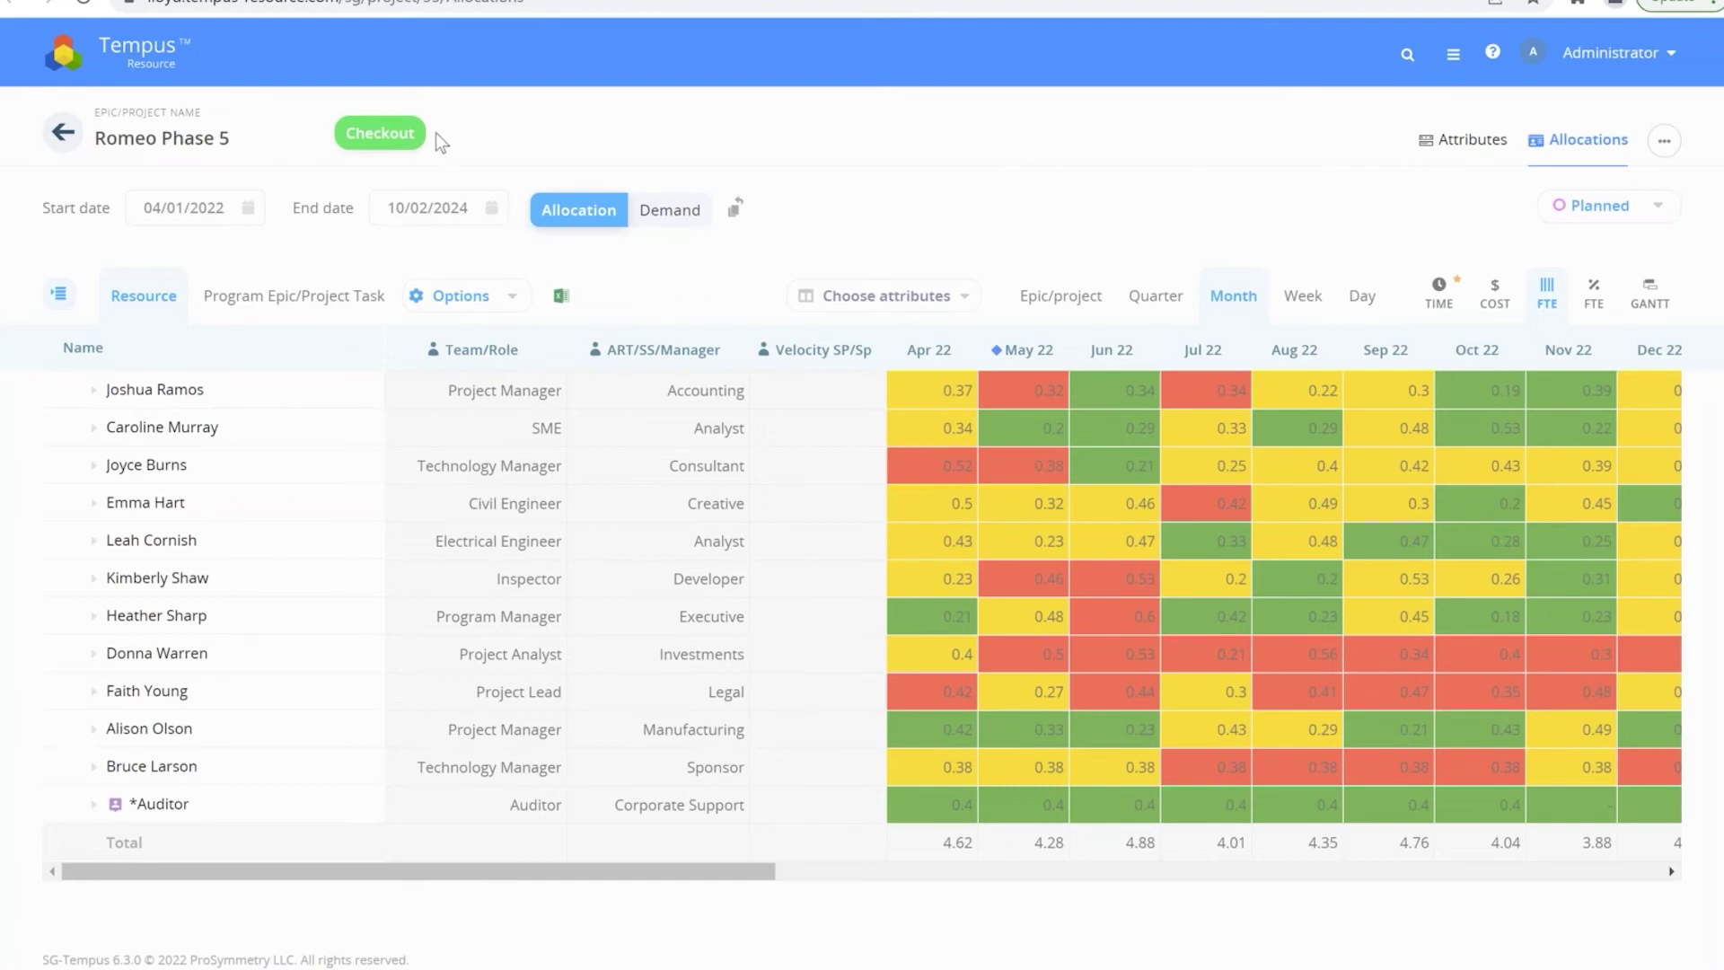
pyautogui.click(395, 133)
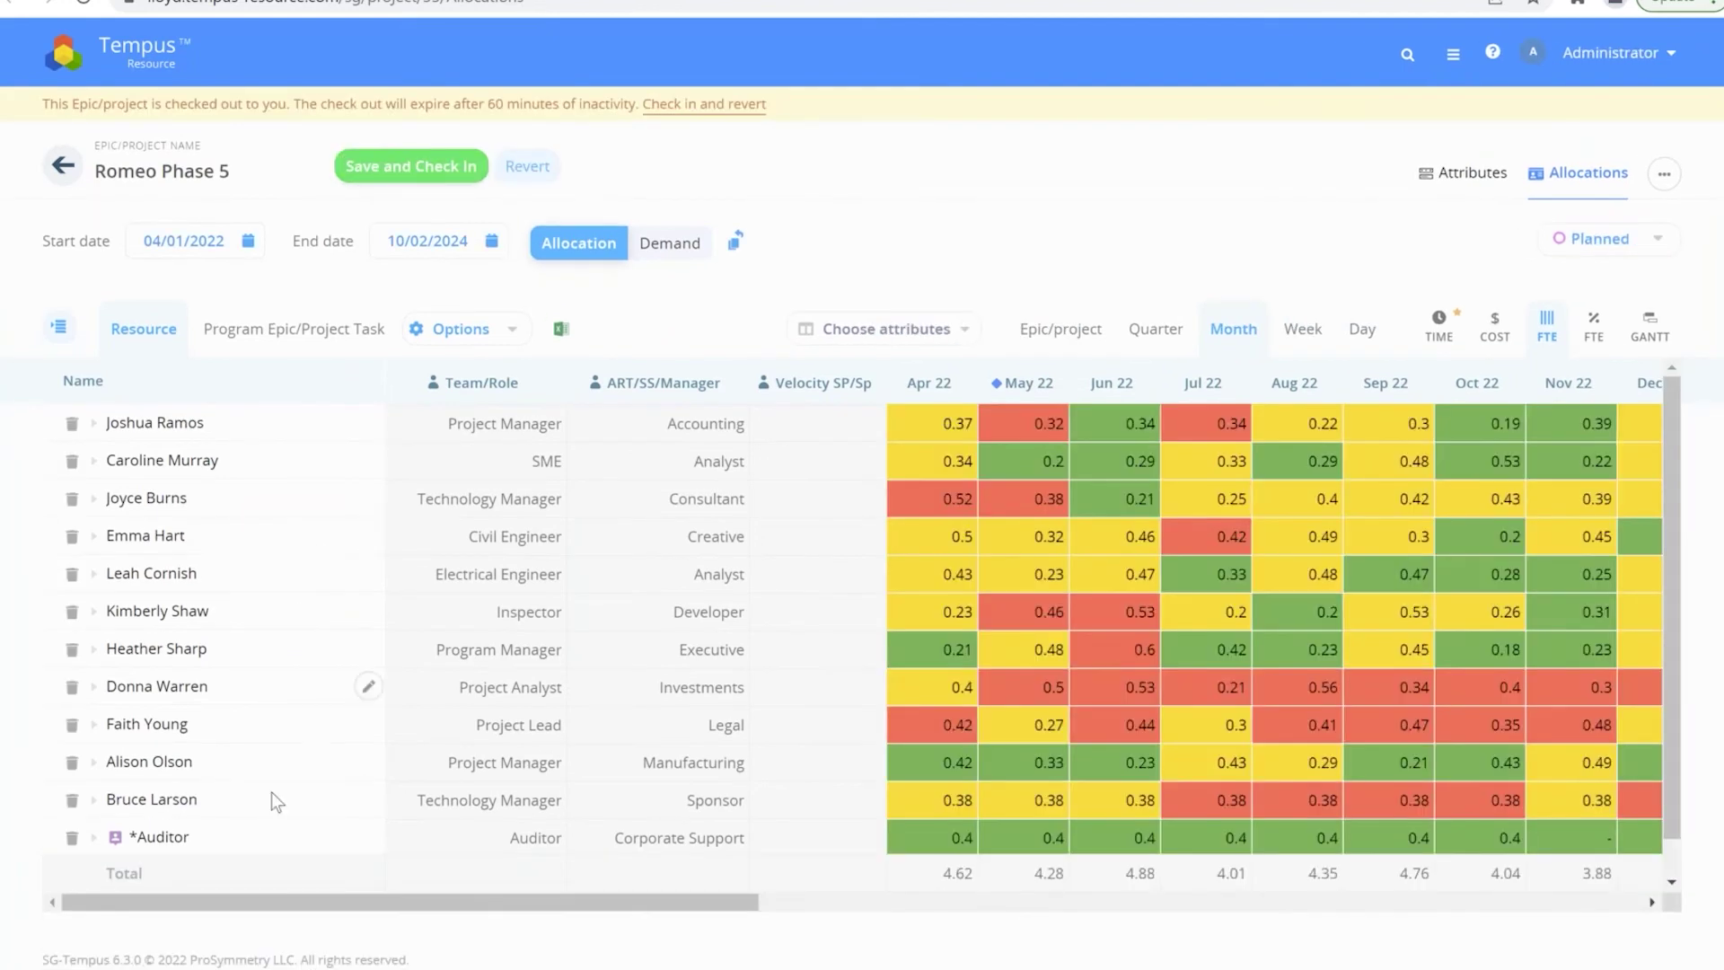
# Step: Add the first resource matching "ab", an Electrical Engineer in the Developer group, to the Romeo Phase 5 allocations
pyautogui.scroll(-1, 308, 793)
pyautogui.click(150, 824)
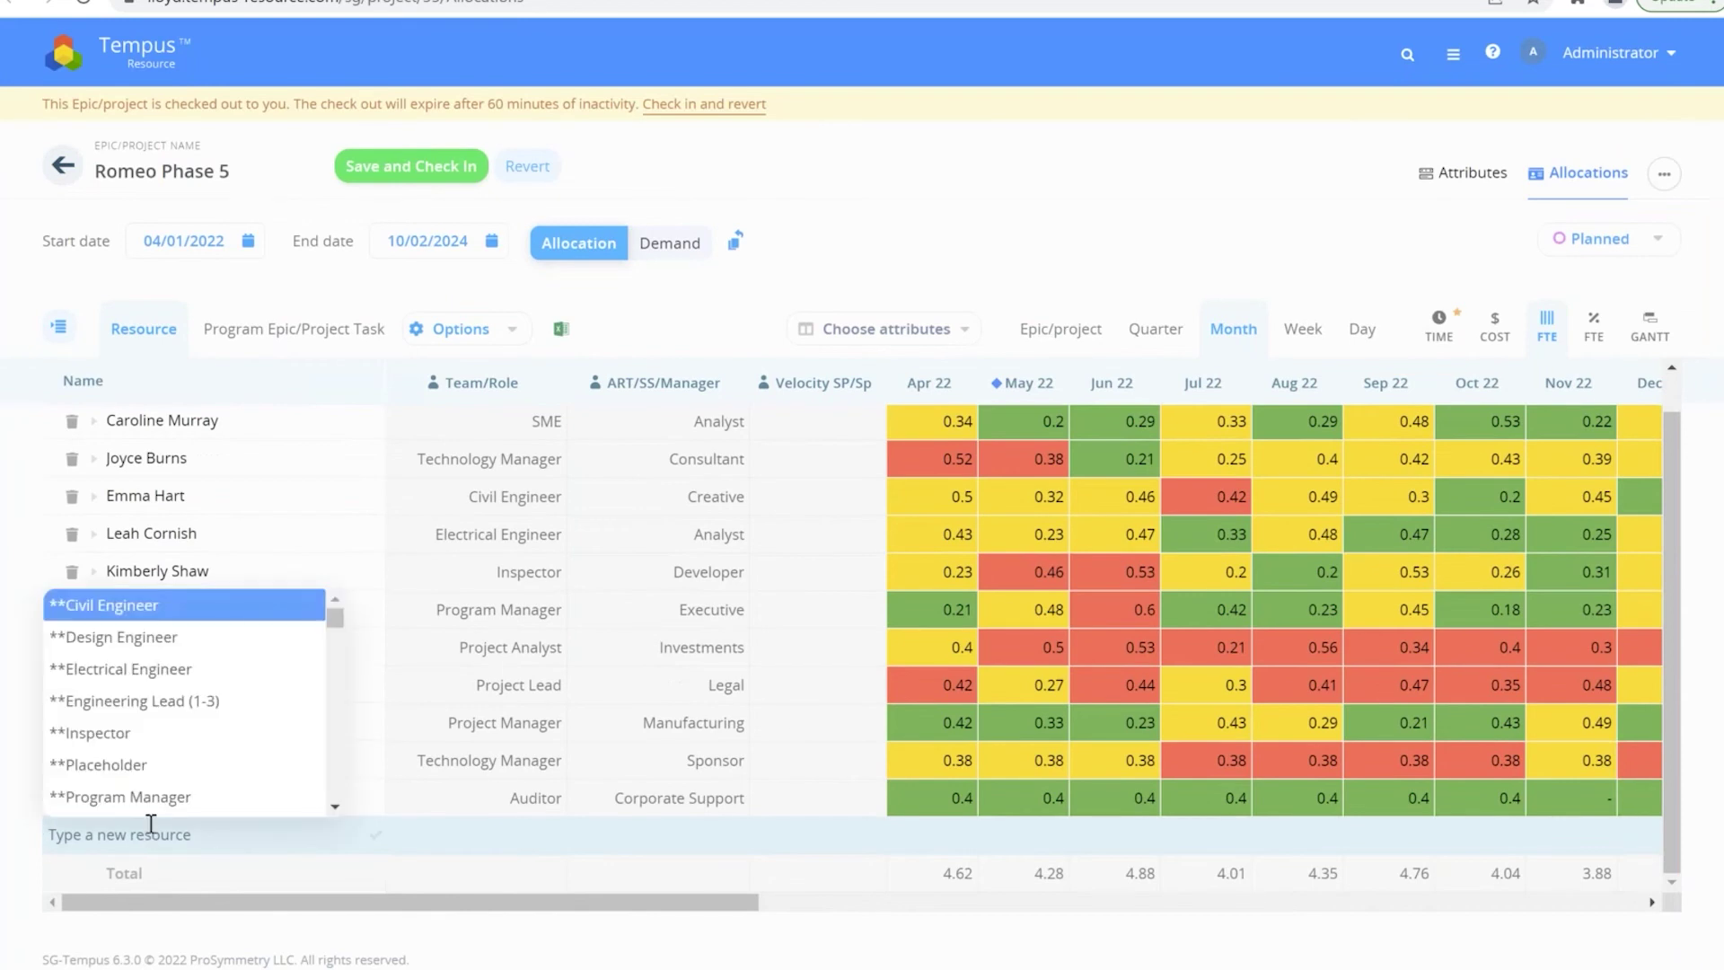
pyautogui.write('ab')
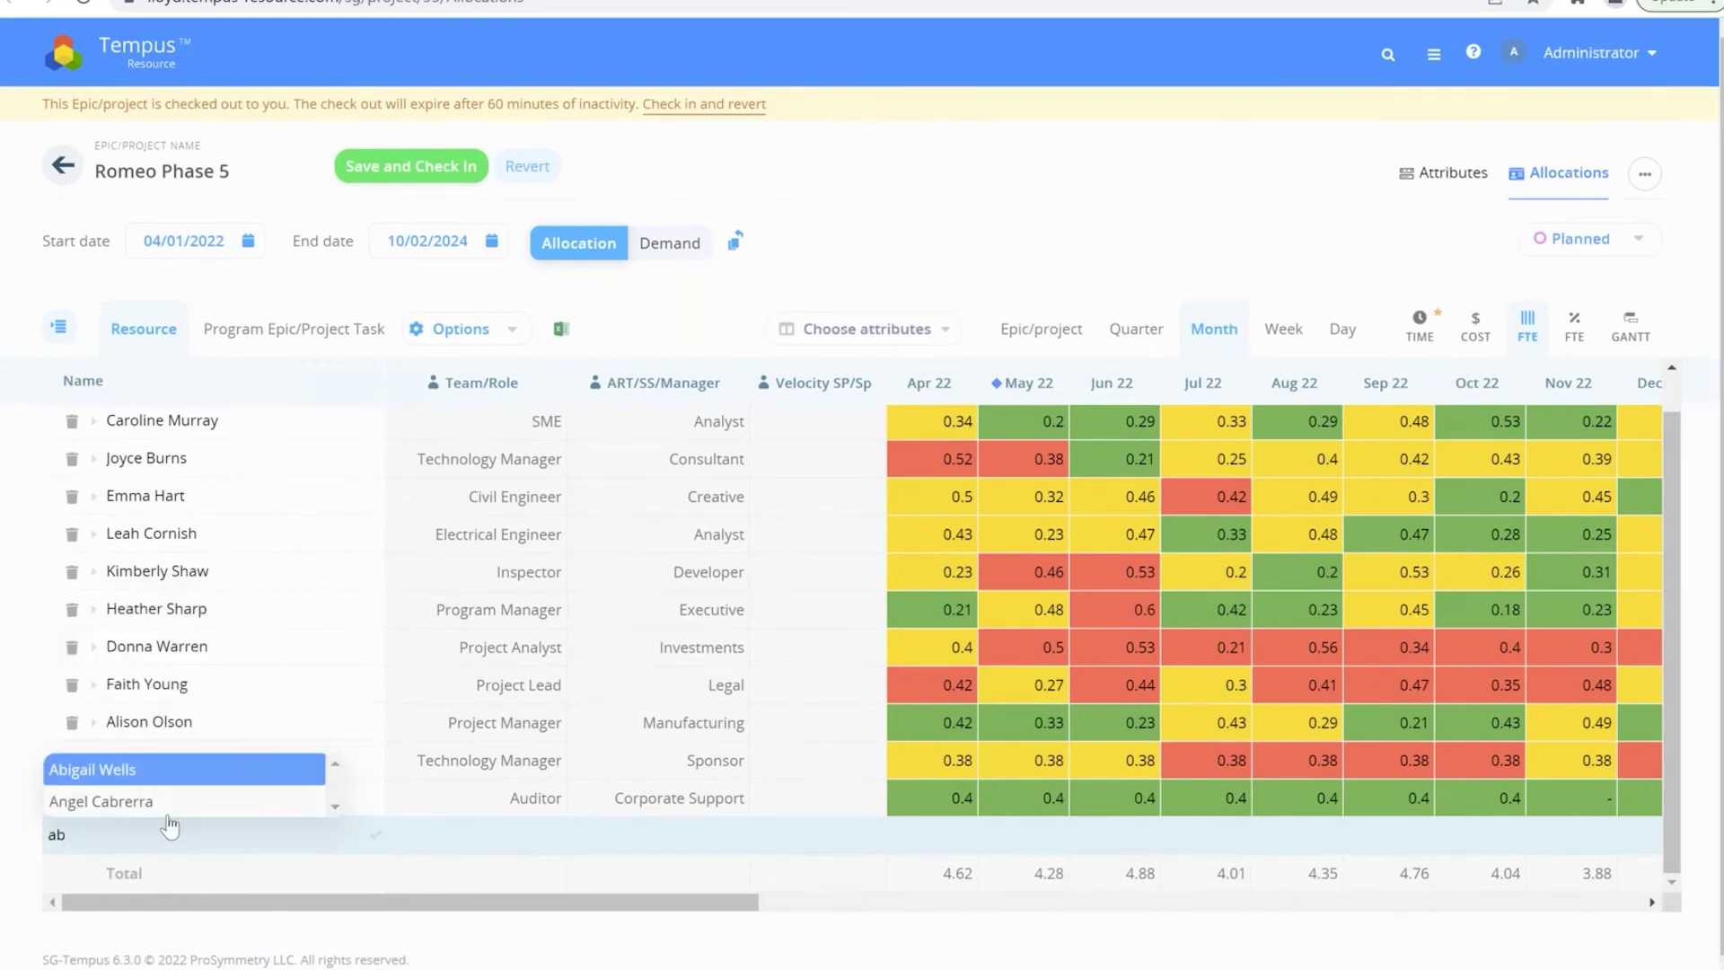
pyautogui.click(164, 774)
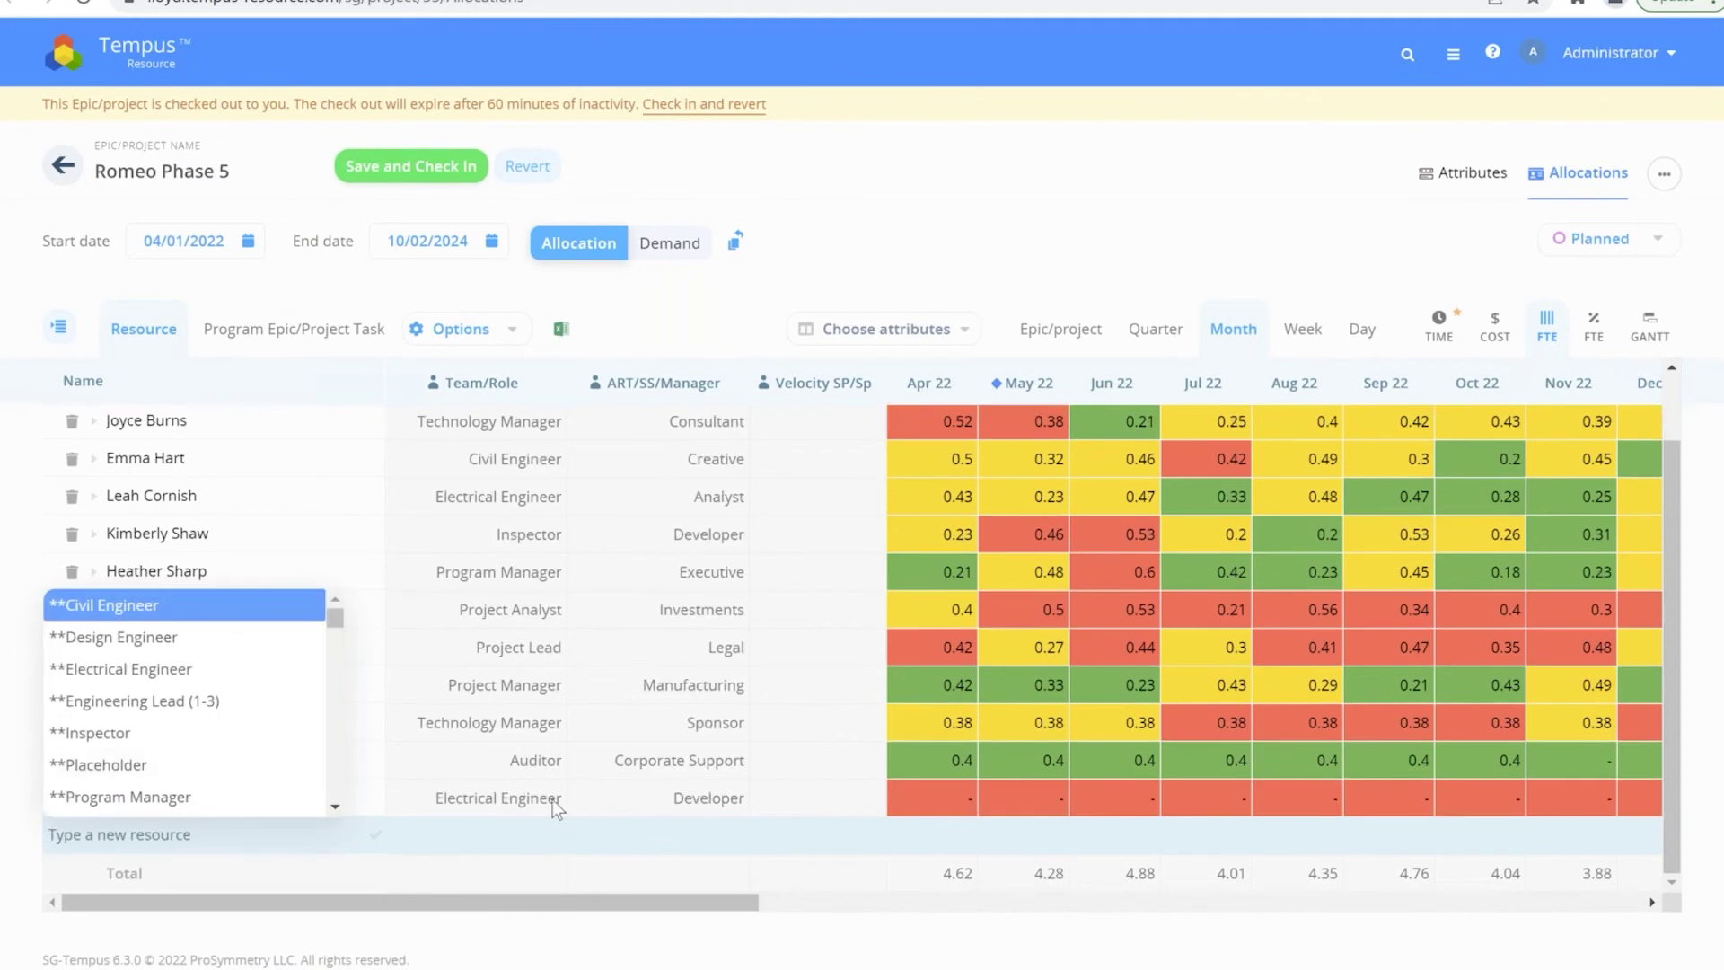
pyautogui.click(780, 799)
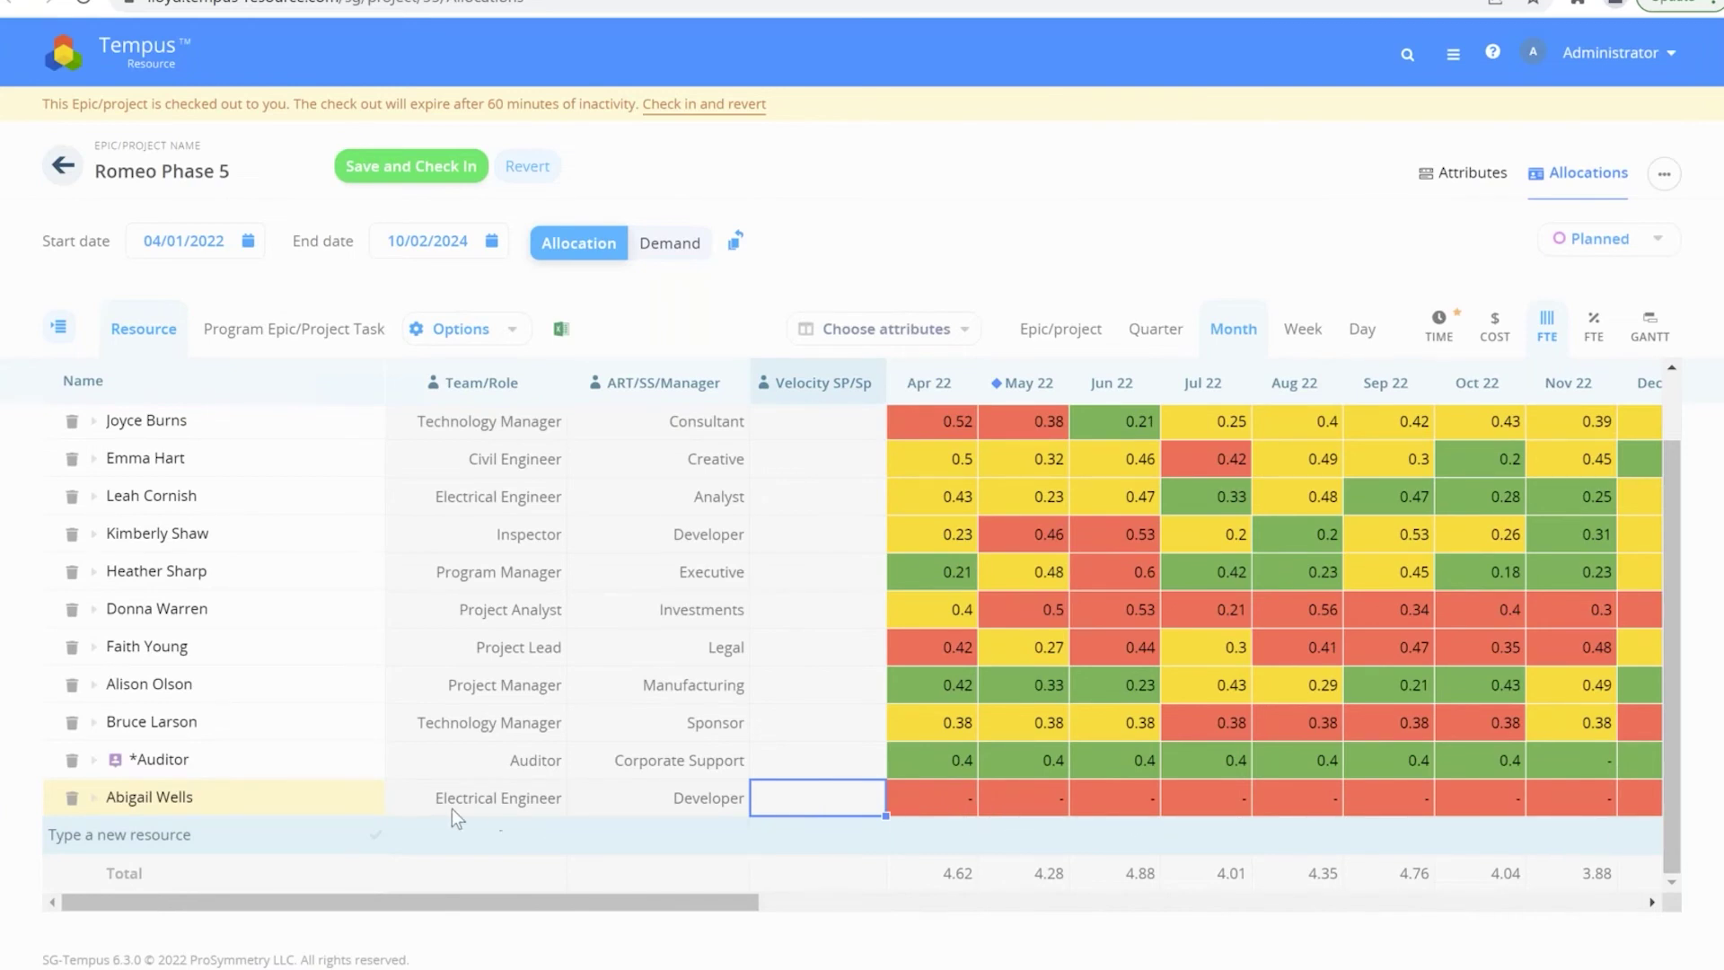
# Step: Check the newly added Electrical Engineer's cross-project allocation and net availability, and close the view
pyautogui.click(366, 798)
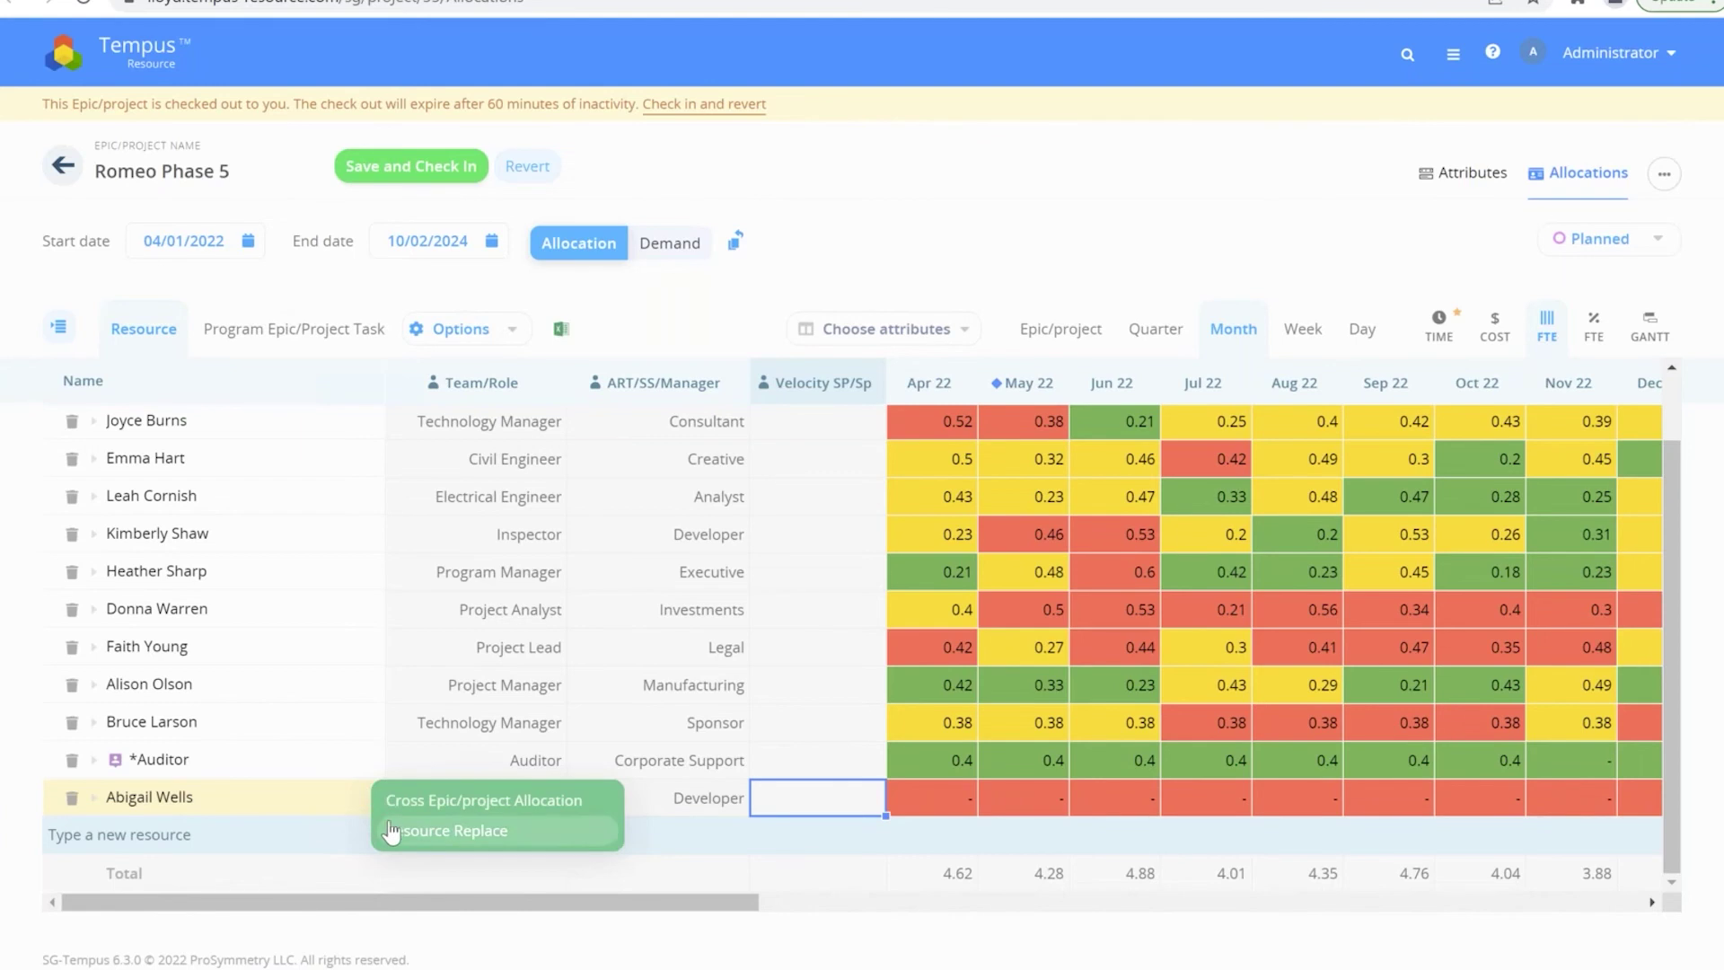
pyautogui.click(431, 802)
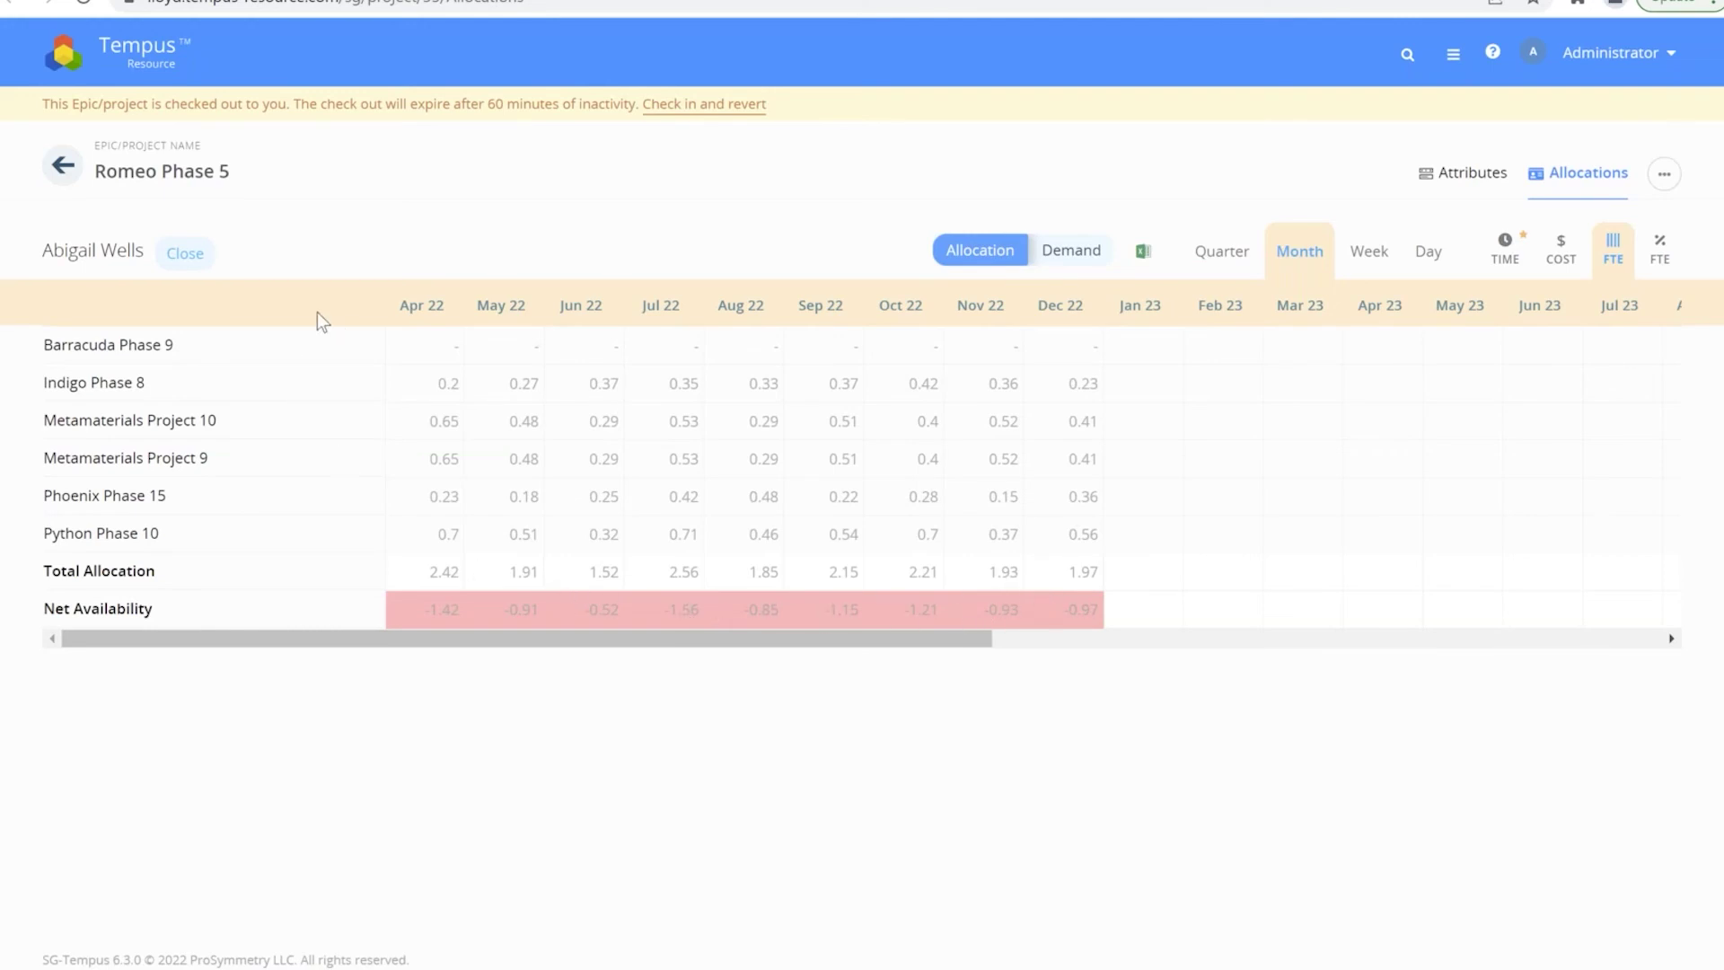
pyautogui.click(185, 254)
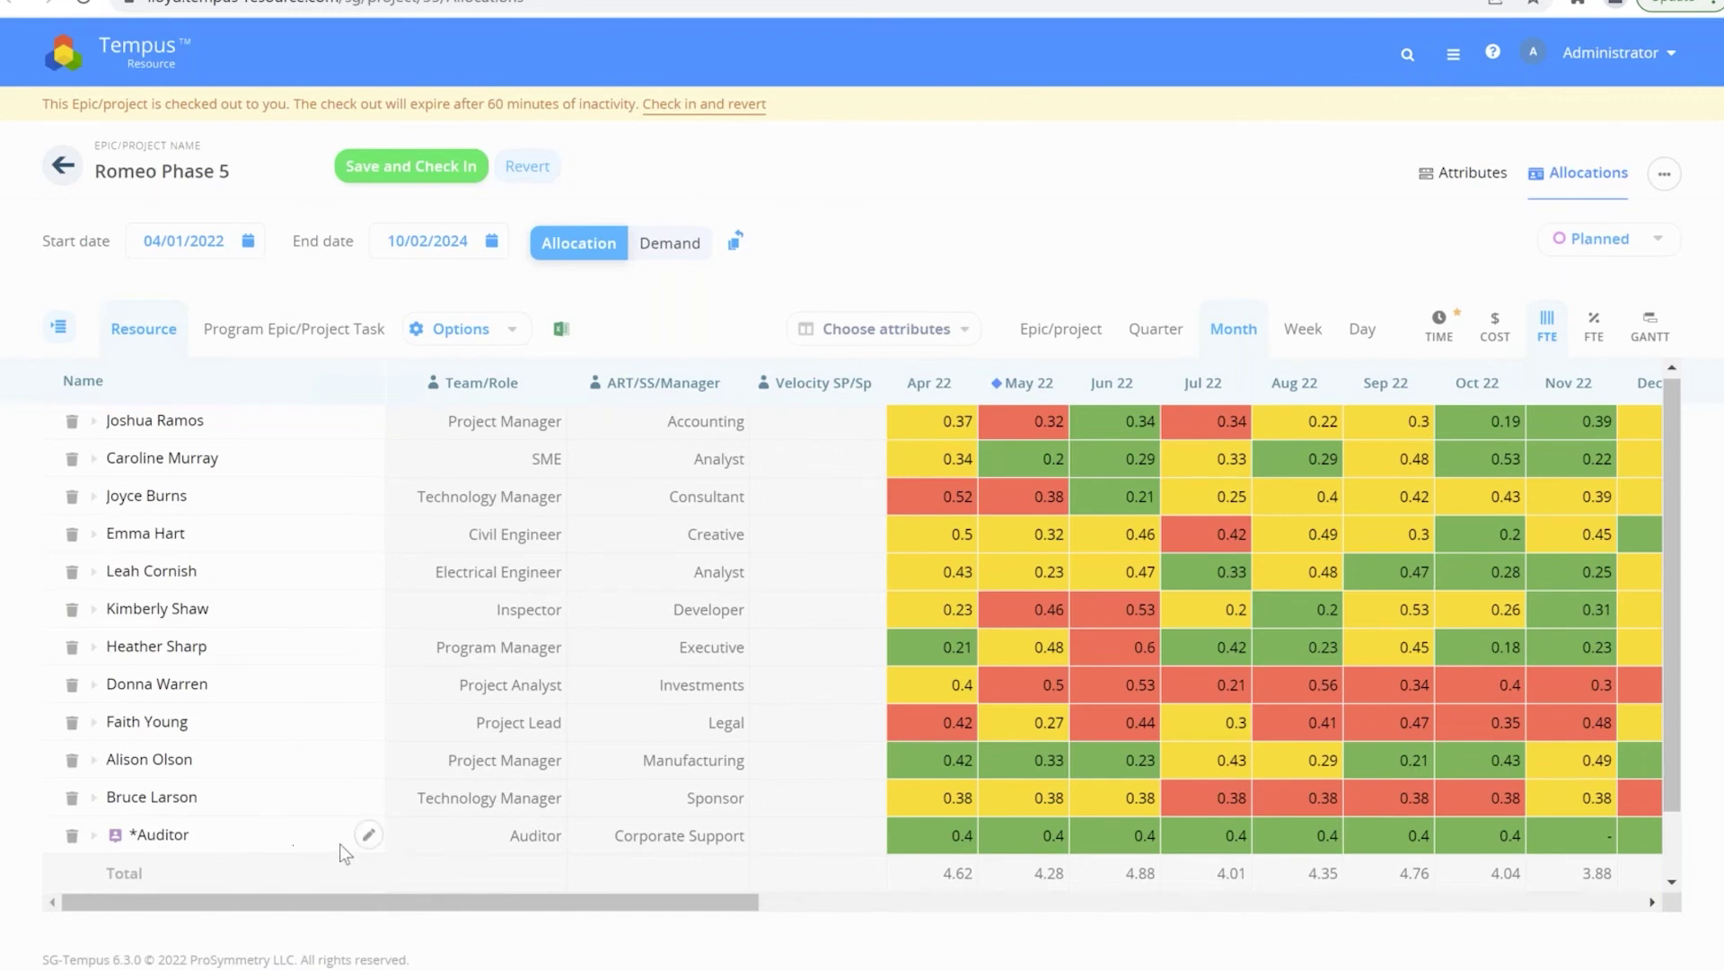
# Step: Start a resource replacement for *Auditor and bring up the candidates' net availability
pyautogui.click(368, 836)
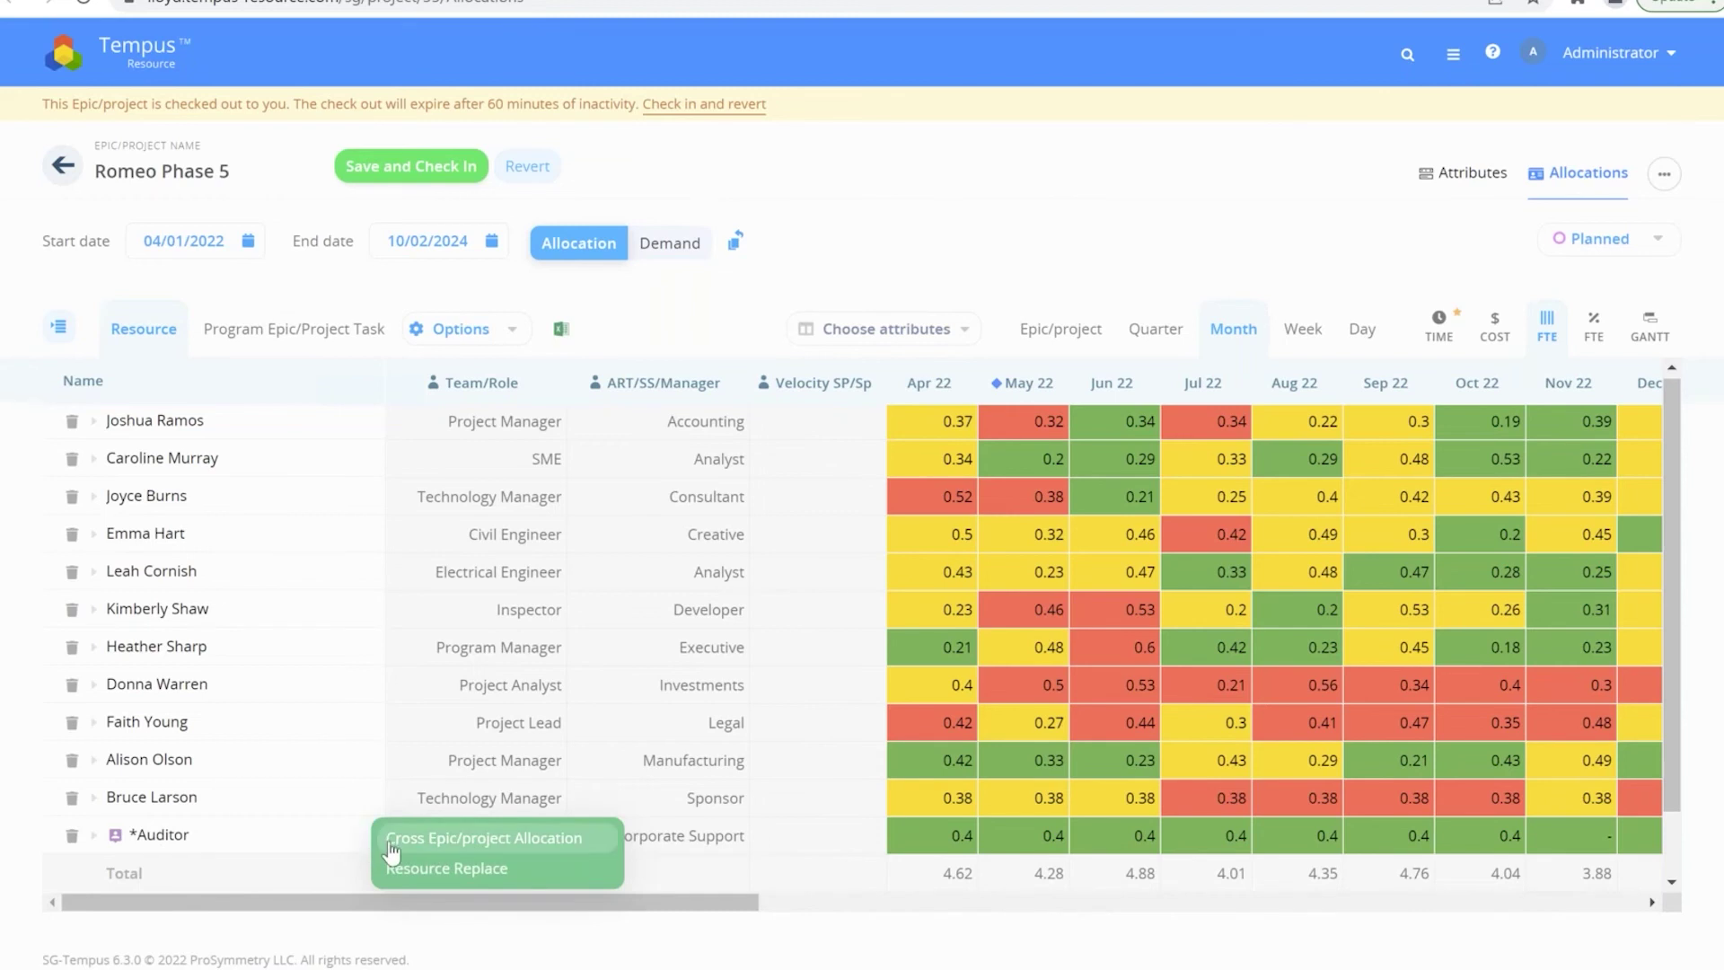
pyautogui.click(392, 868)
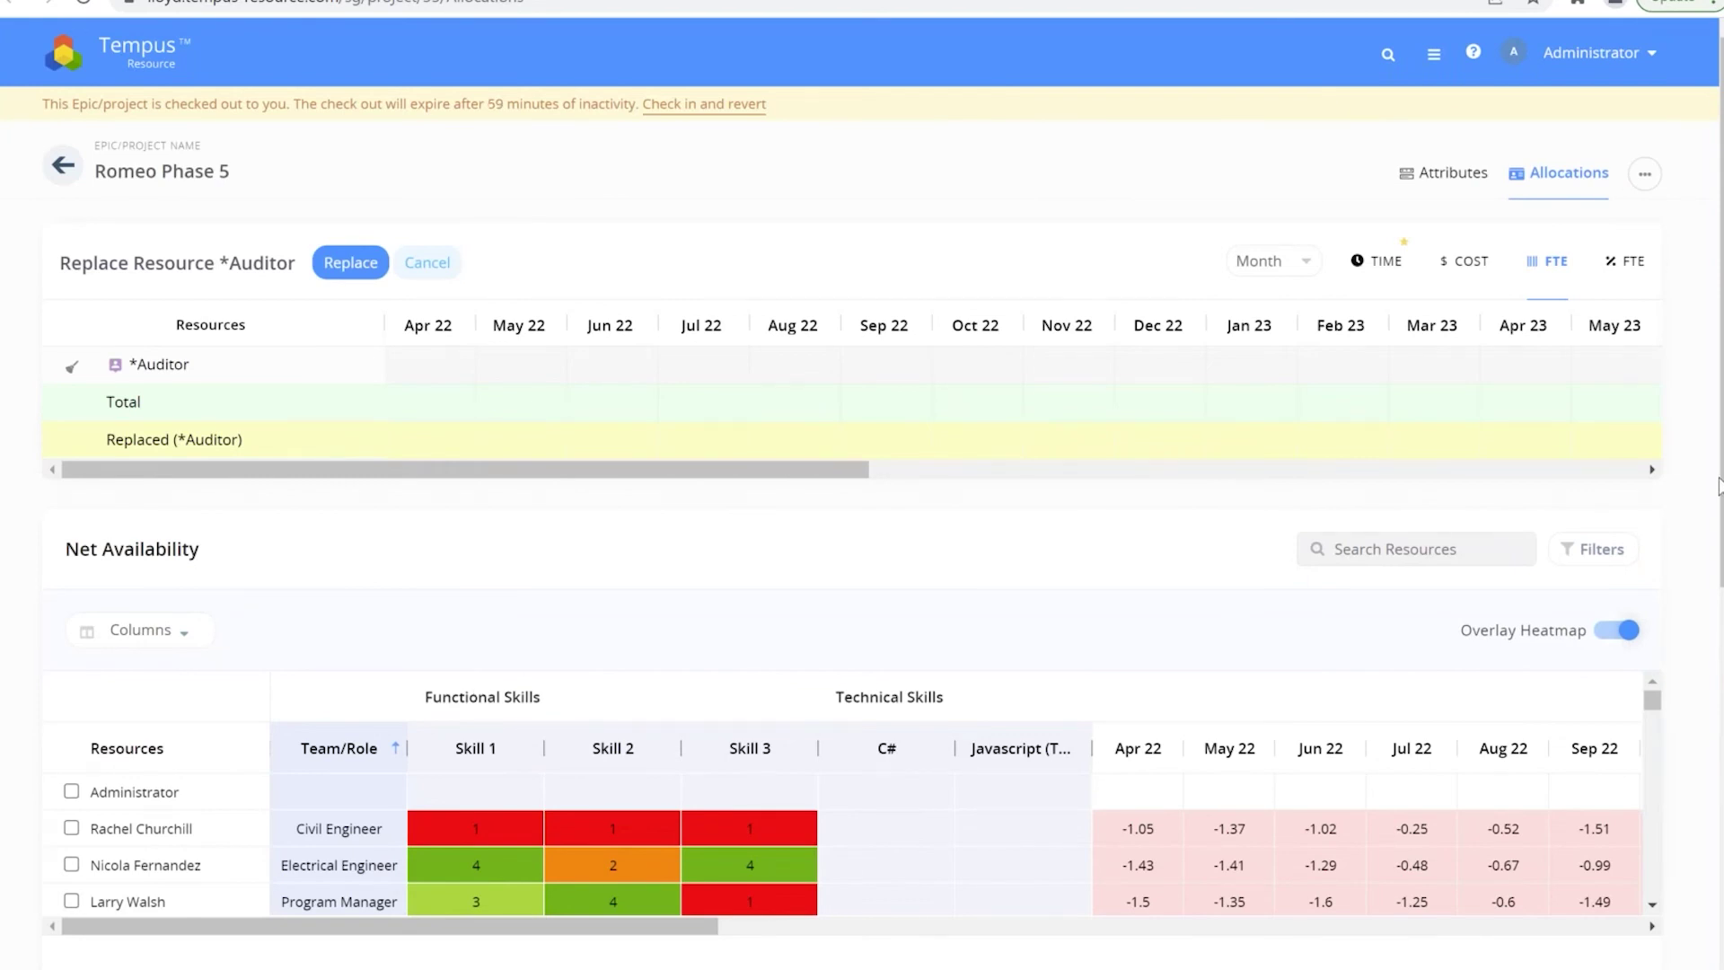
pyautogui.scroll(-1, 1719, 484)
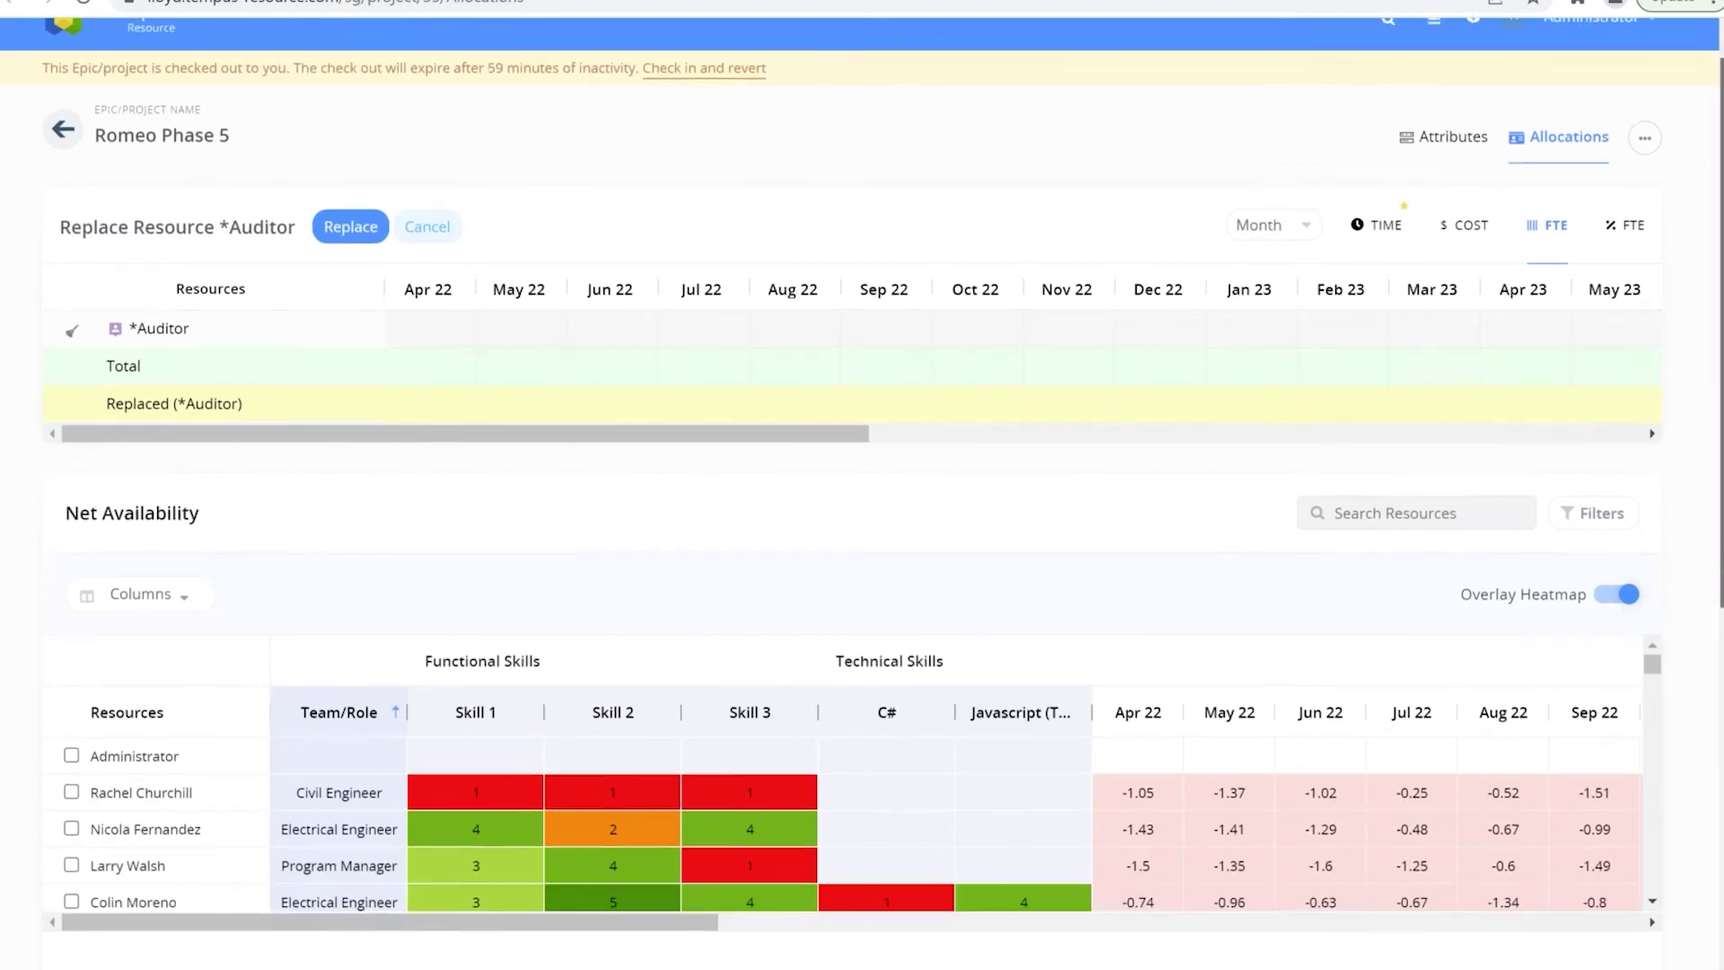
pyautogui.scroll(-5, 876, 579)
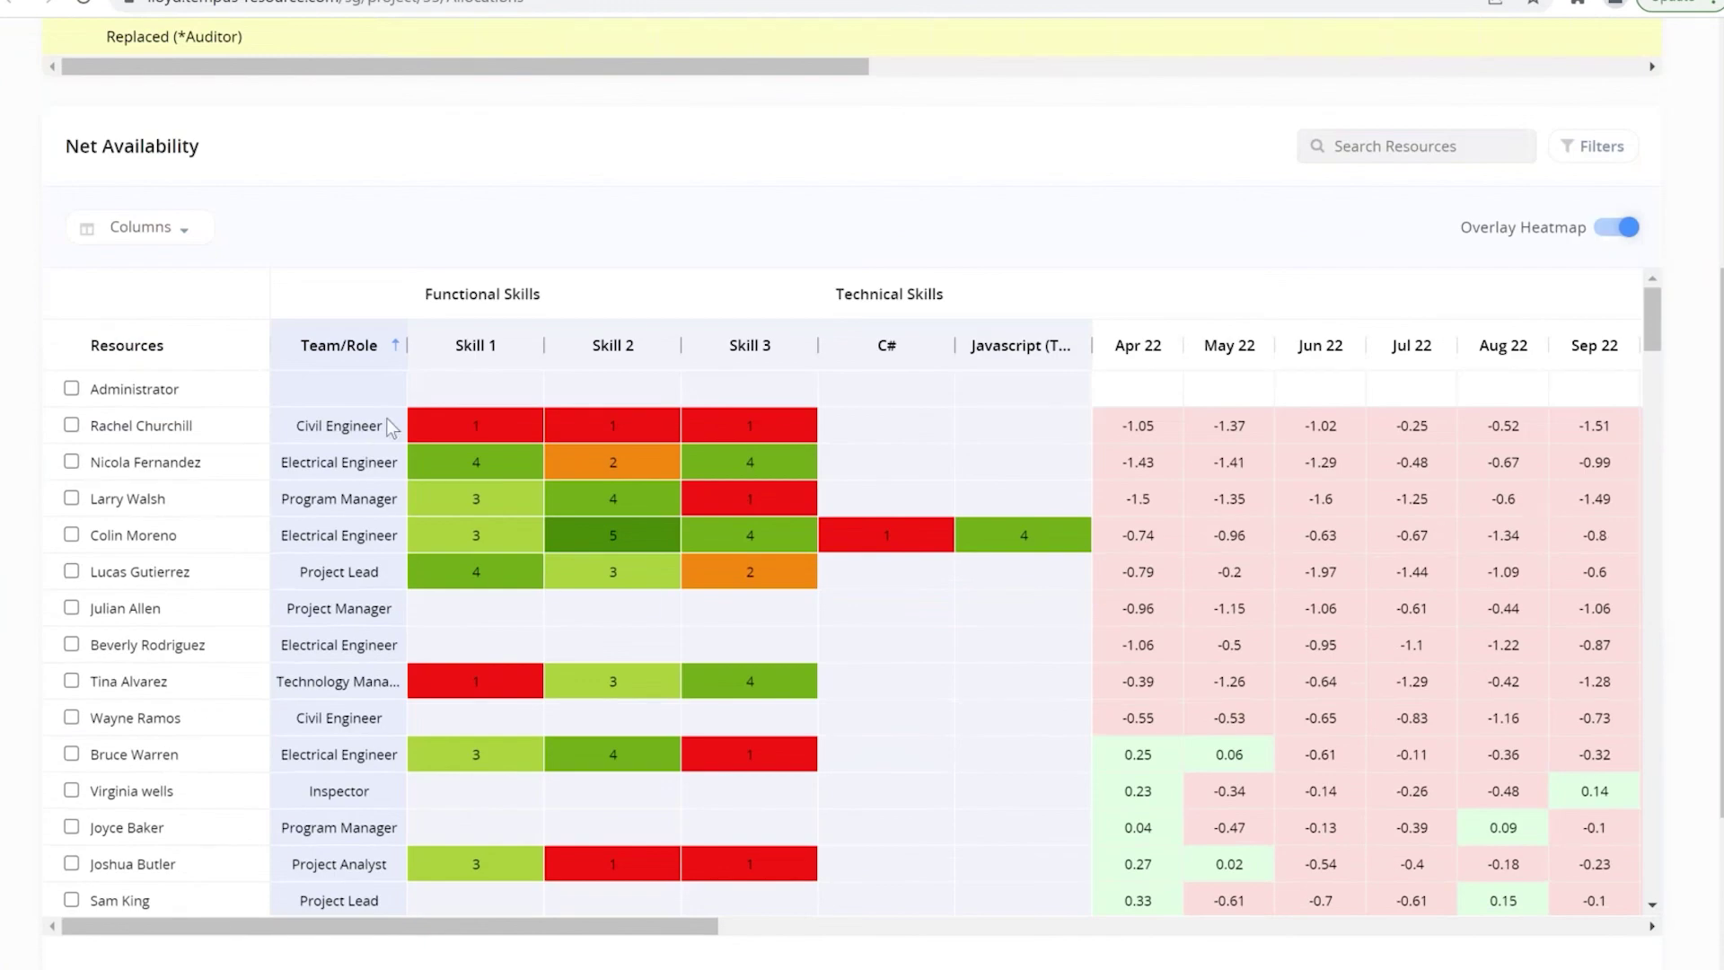
# Step: Sort the net availability resources by Team/Role in ascending order
pyautogui.click(340, 350)
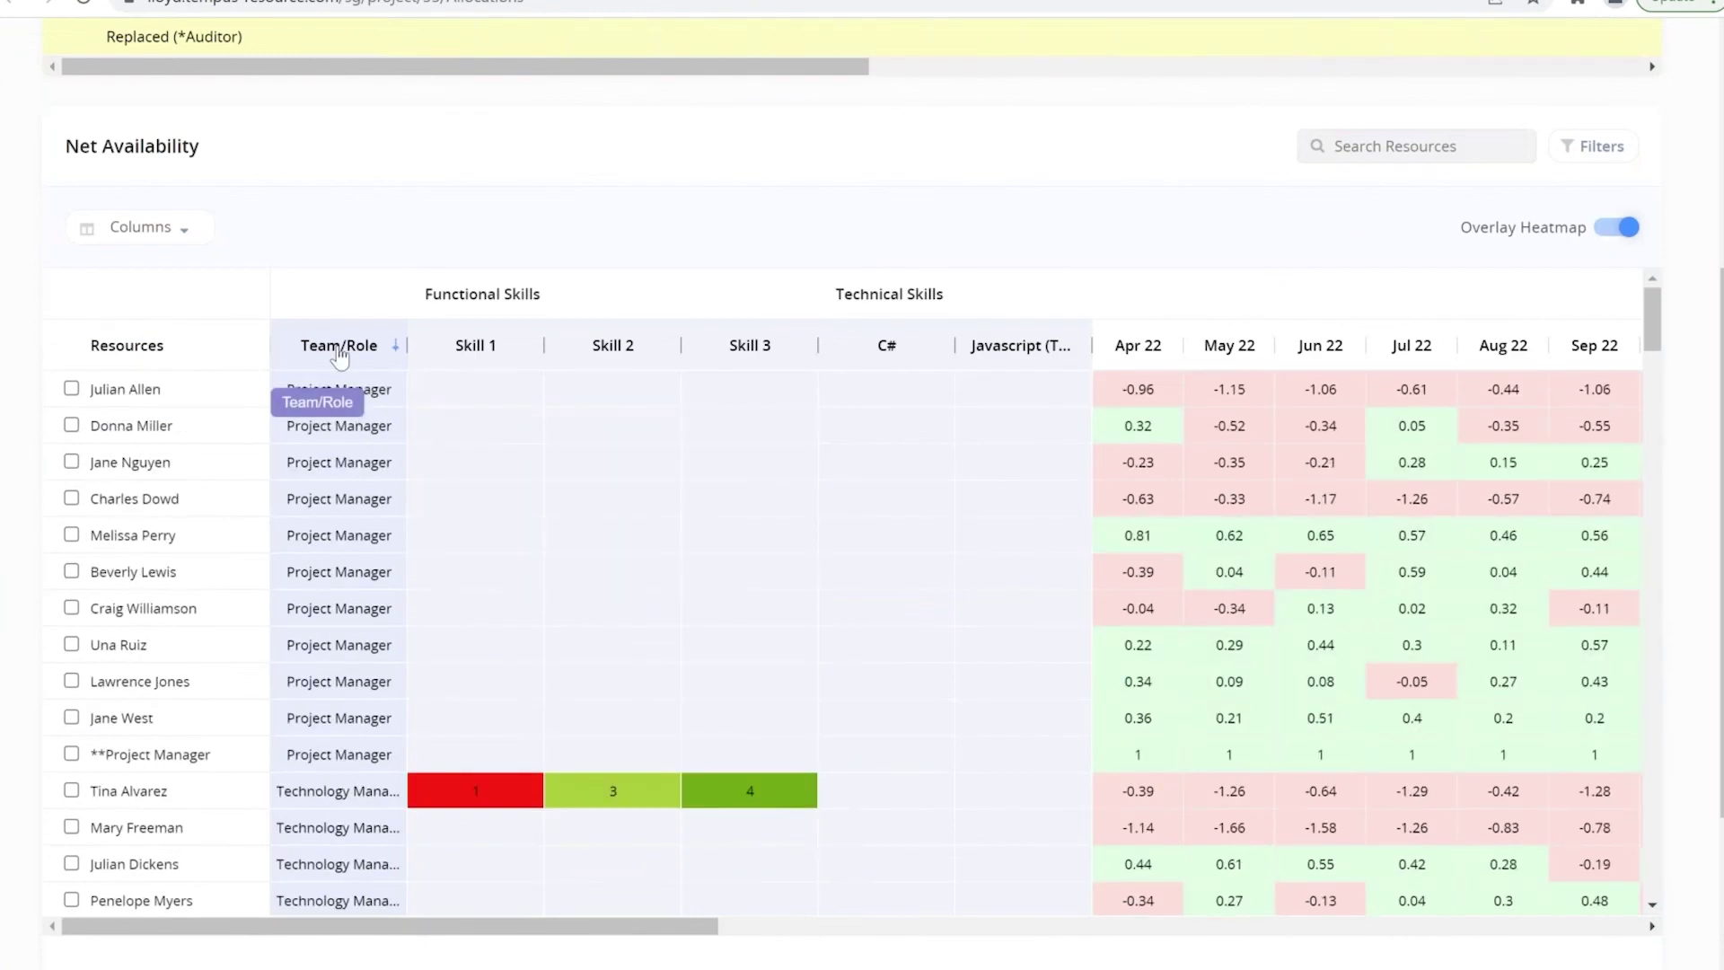
pyautogui.click(339, 350)
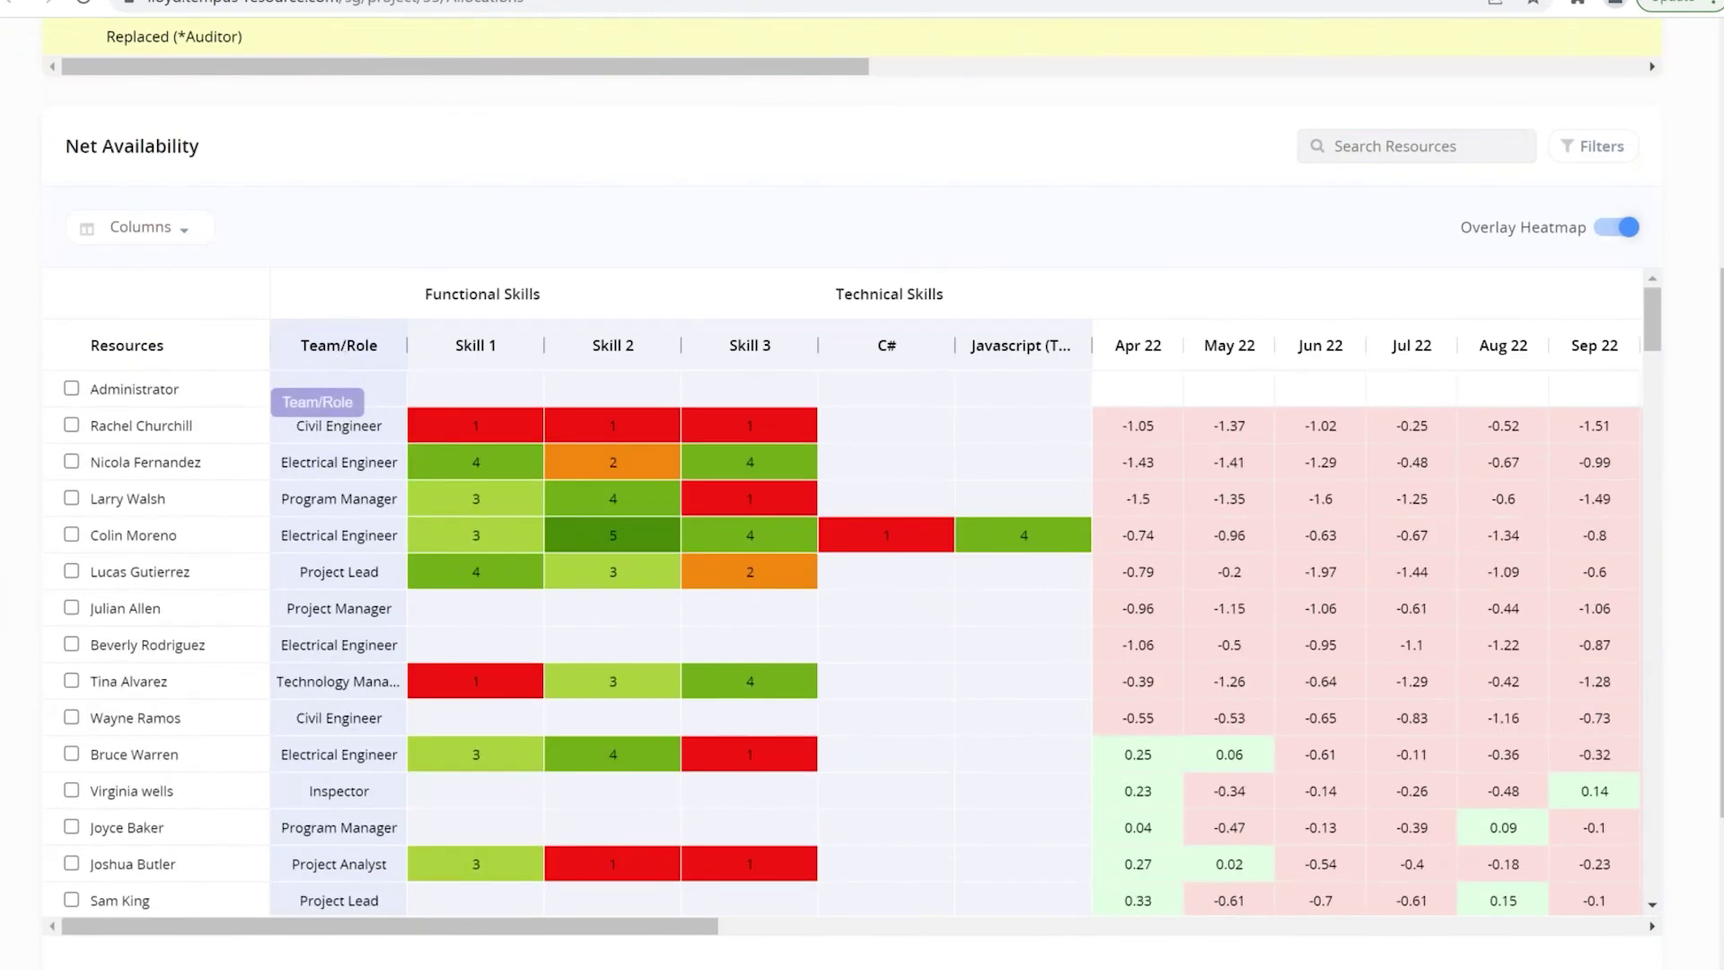
pyautogui.scroll(-5, 482, 563)
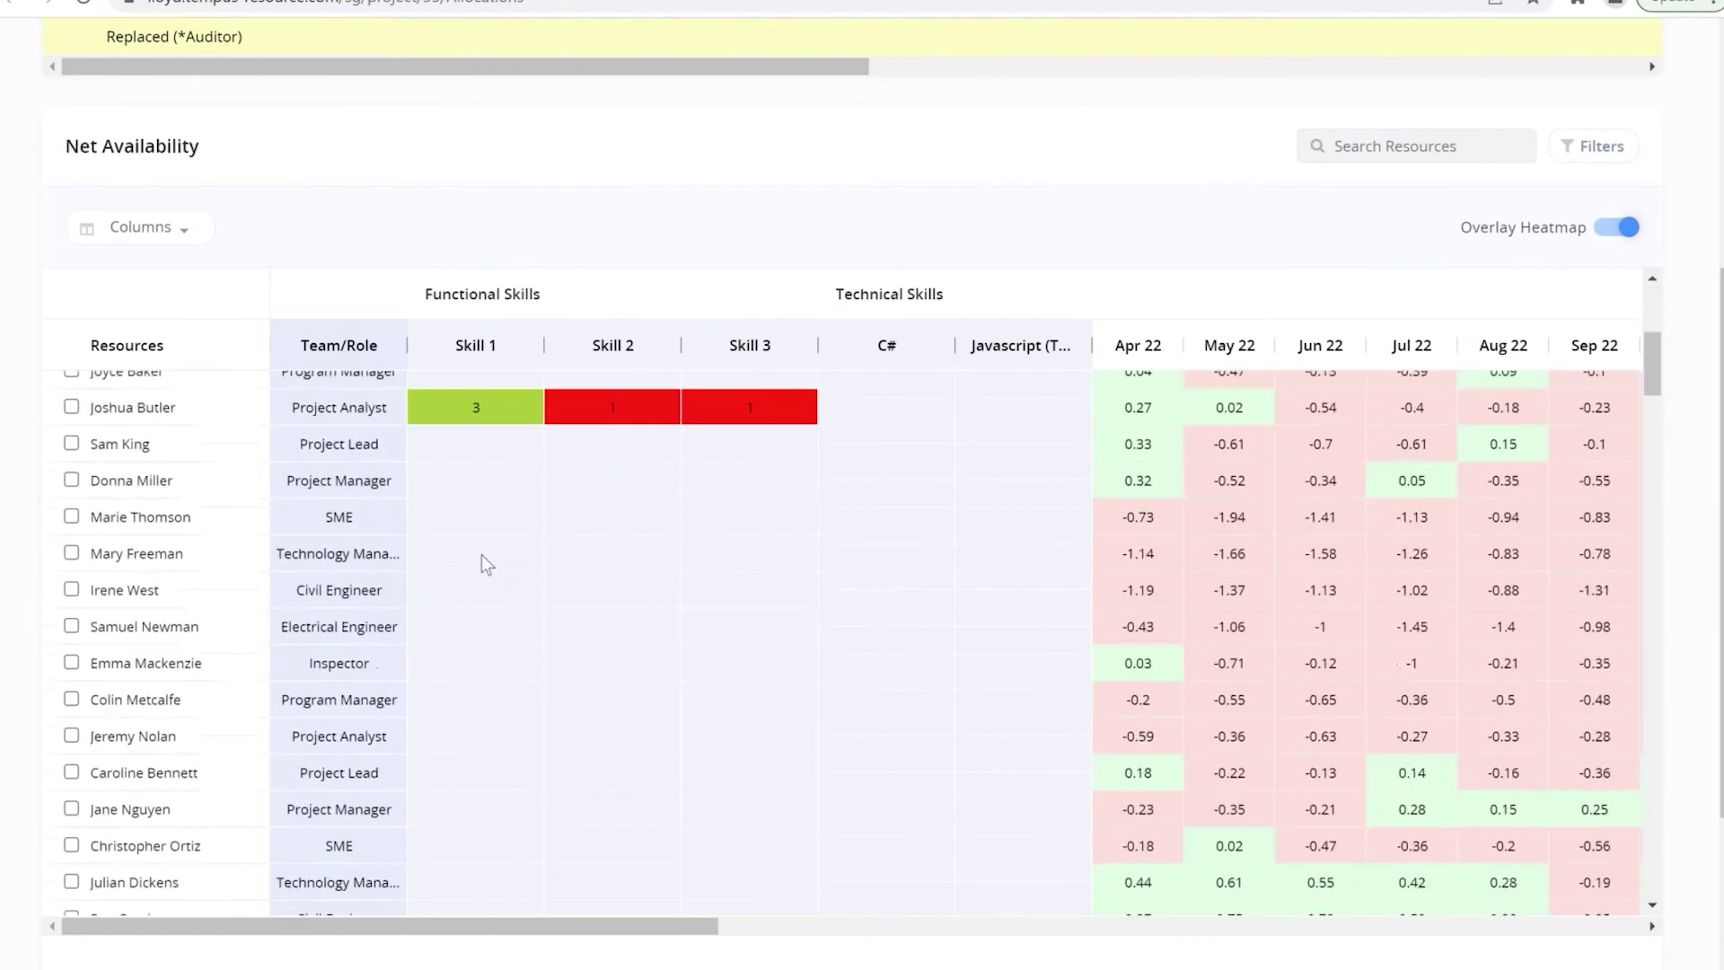
pyautogui.scroll(5, 481, 555)
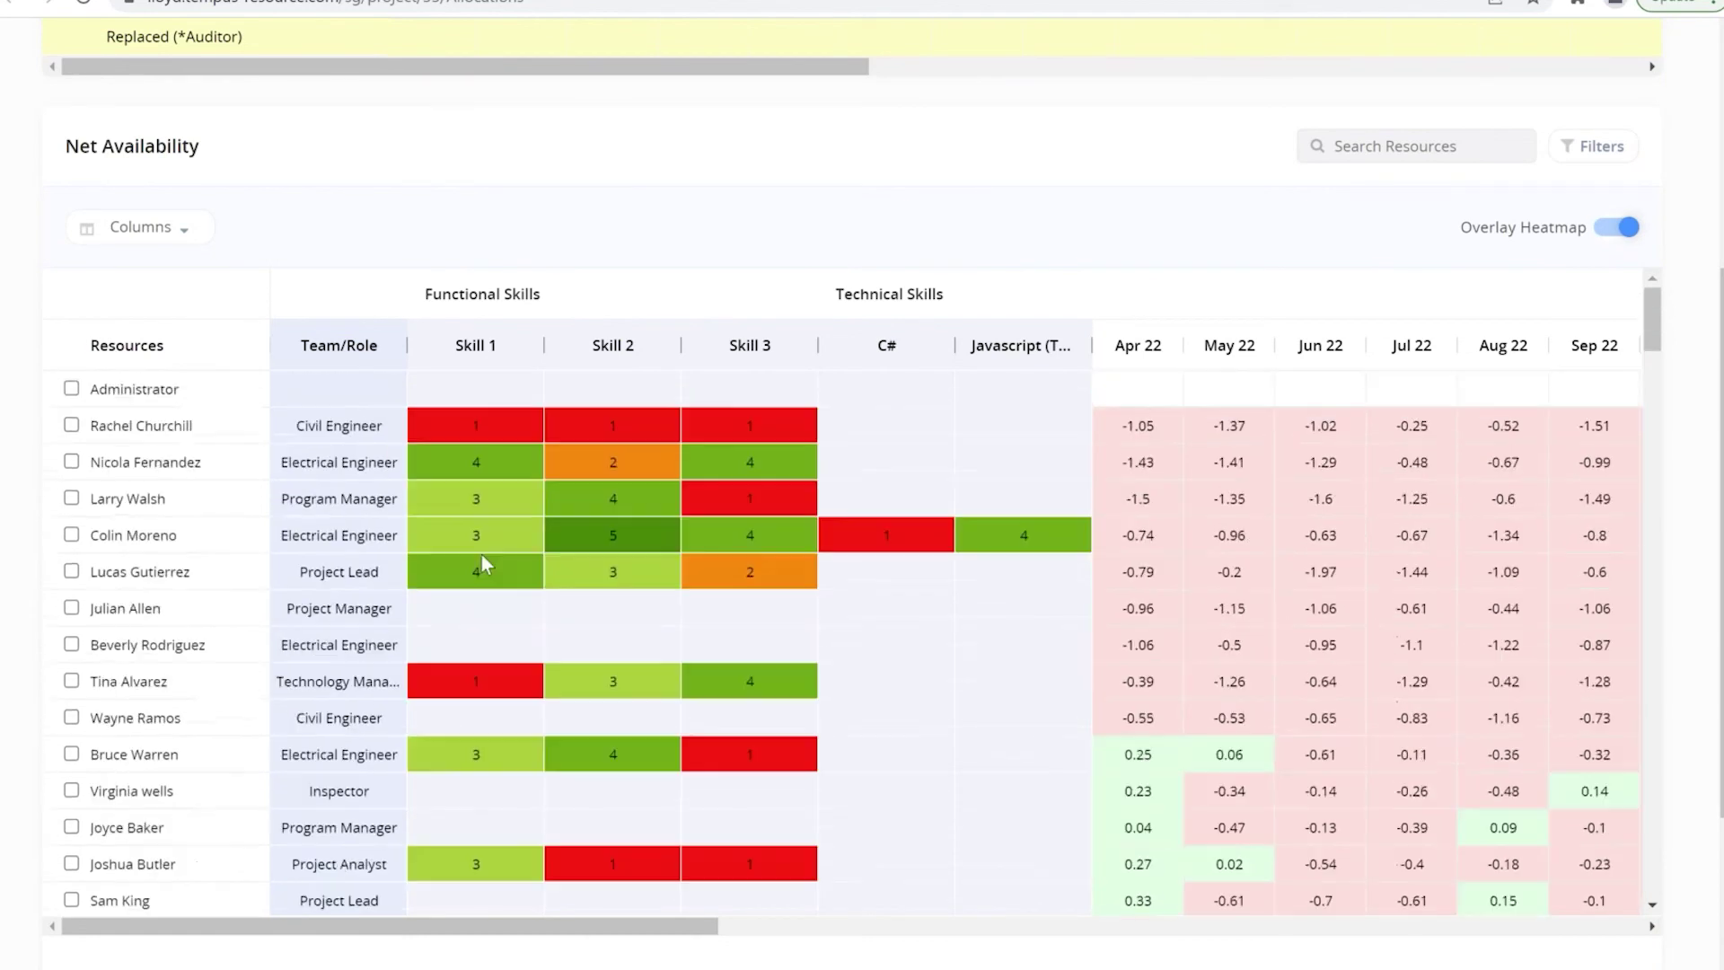
pyautogui.click(333, 355)
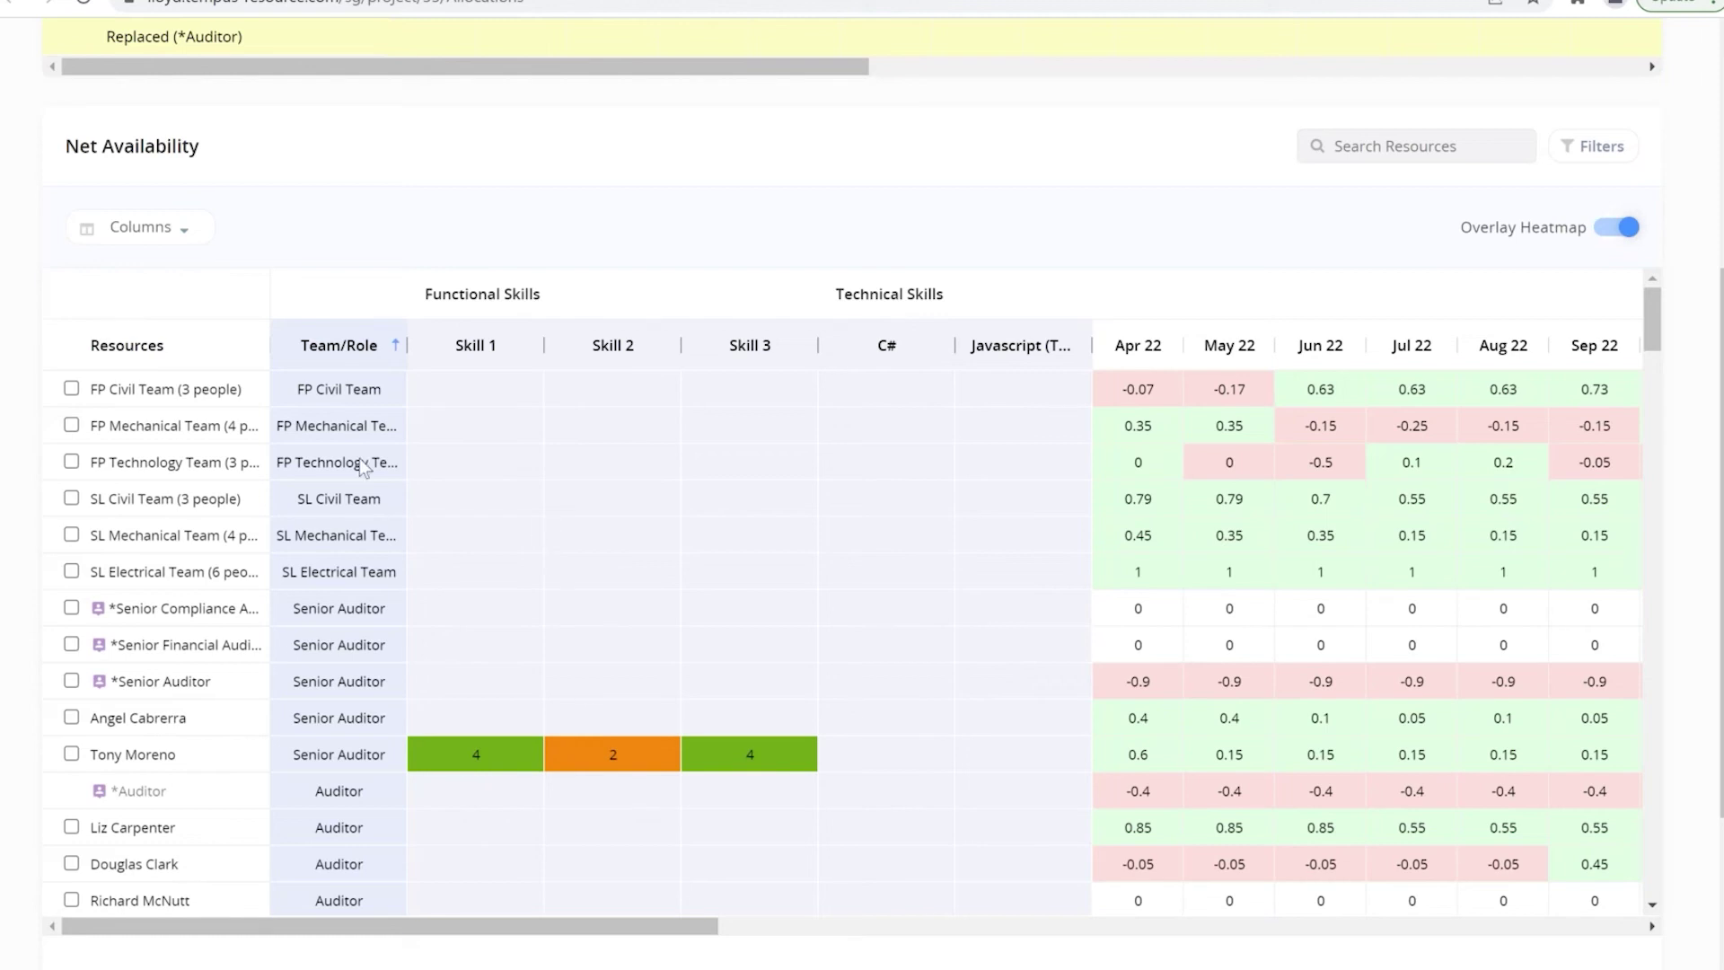
# Step: Add the Industry Experience columns to the net availability table
pyautogui.click(142, 228)
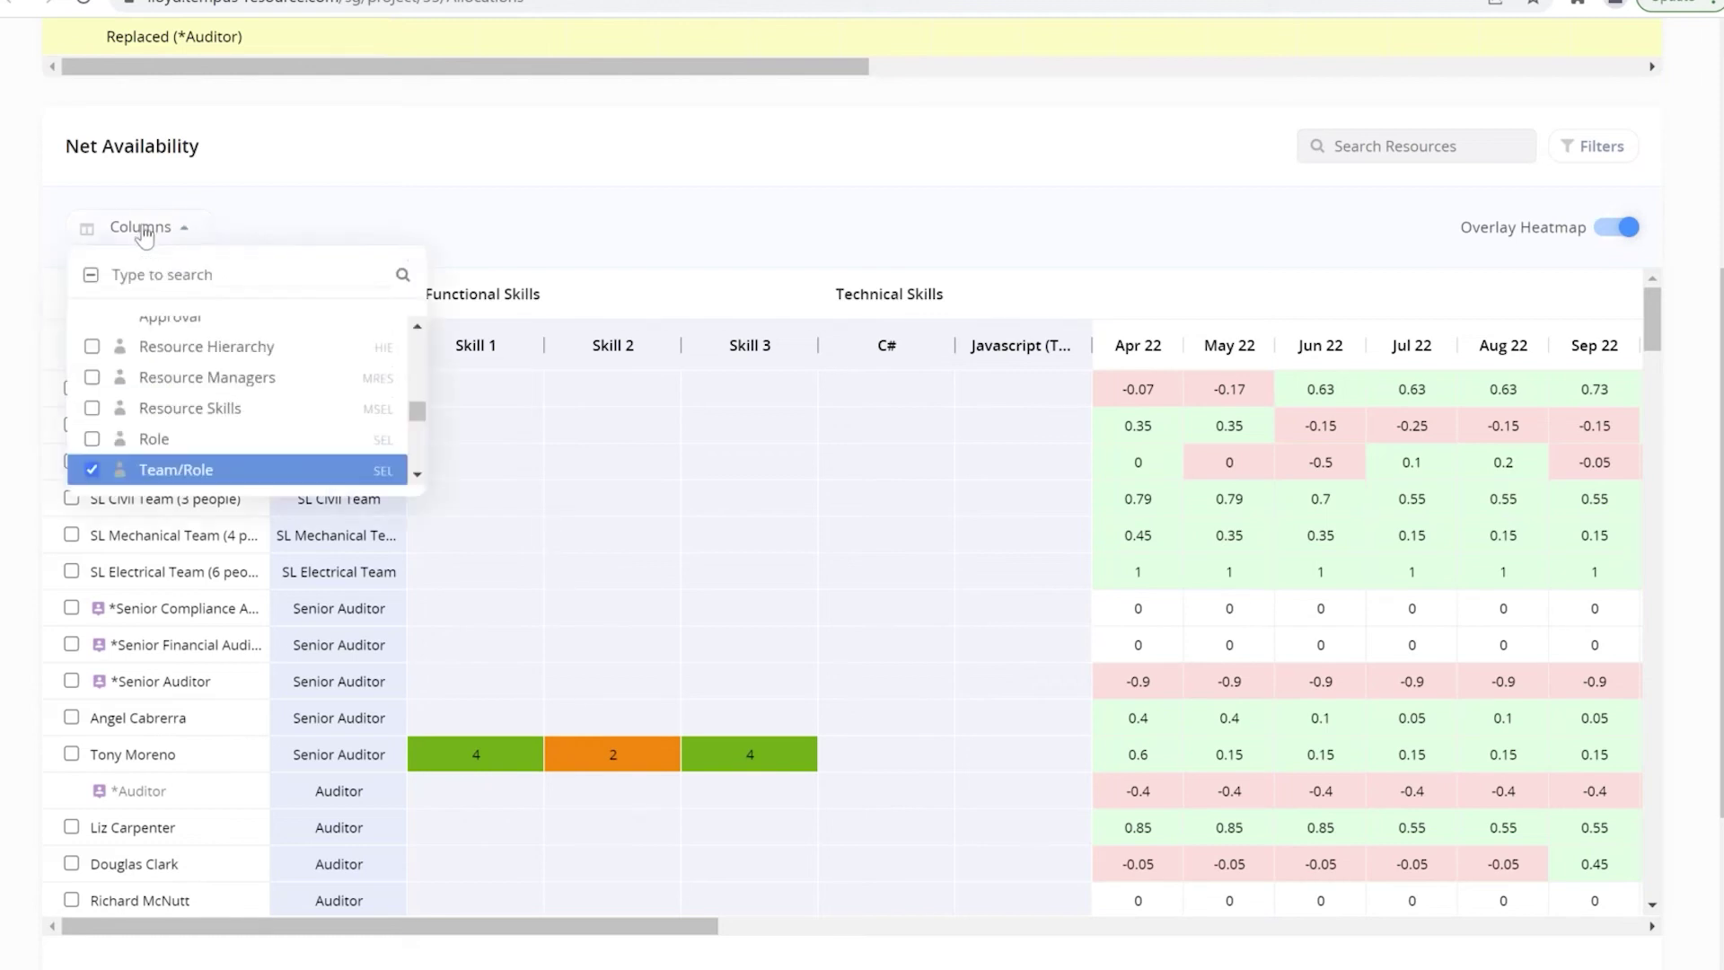
pyautogui.click(147, 264)
pyautogui.write('ind')
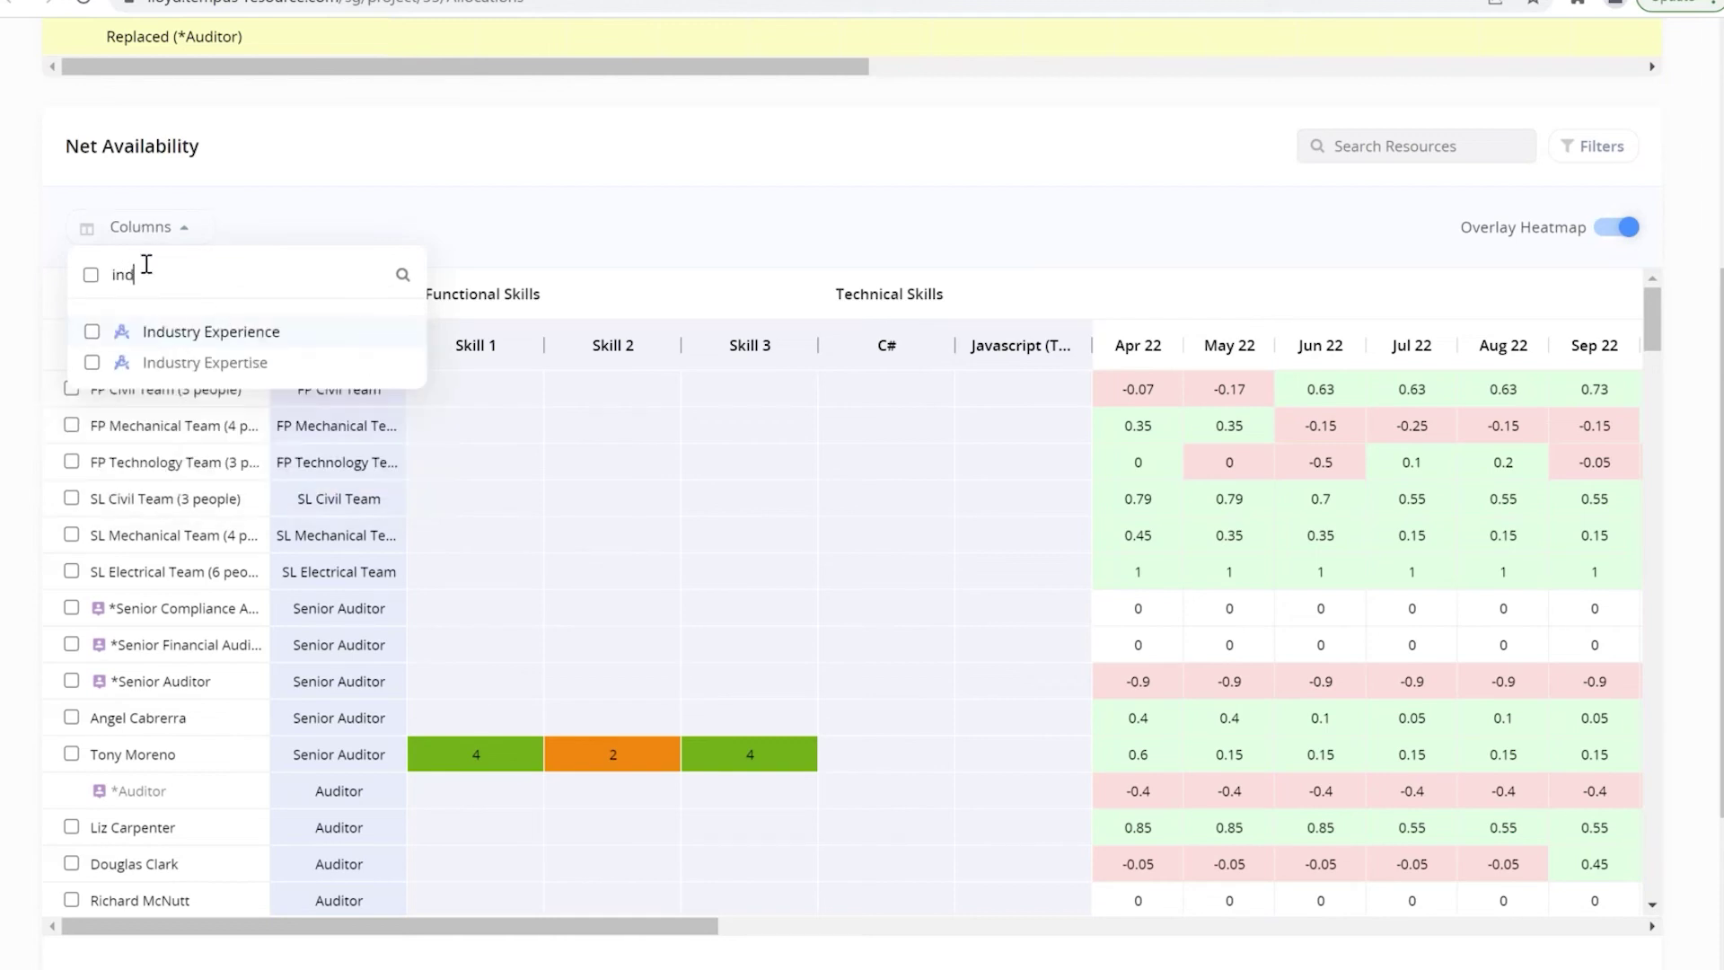
pyautogui.click(133, 334)
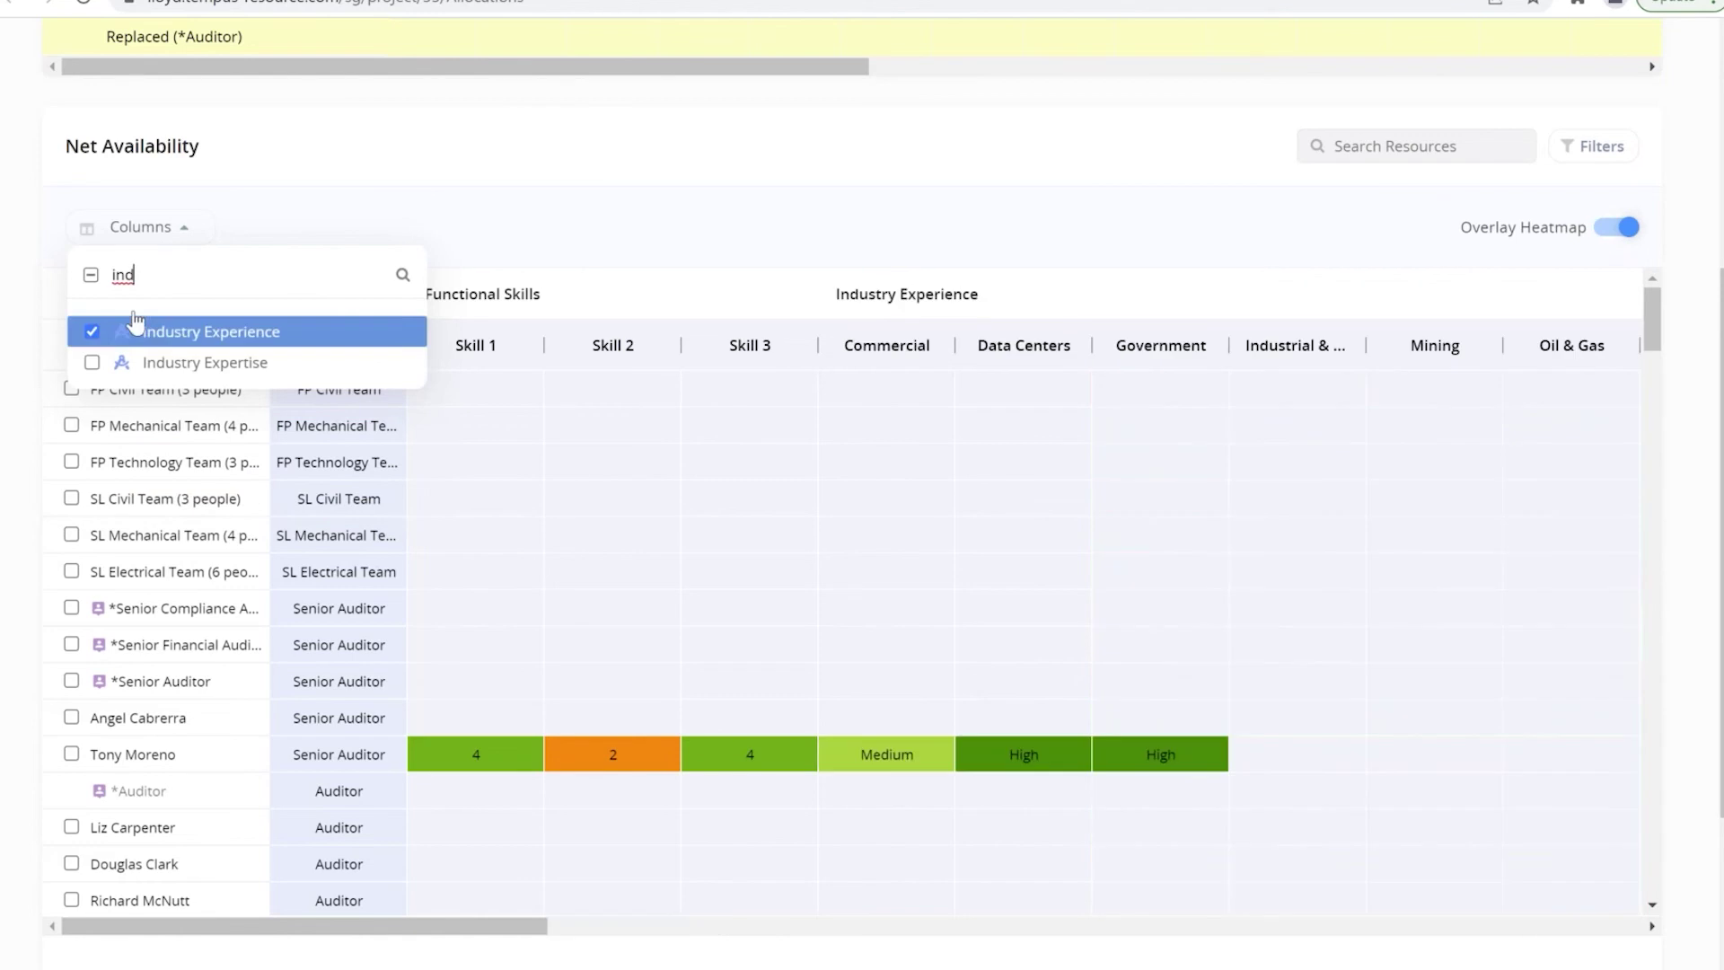
pyautogui.click(322, 173)
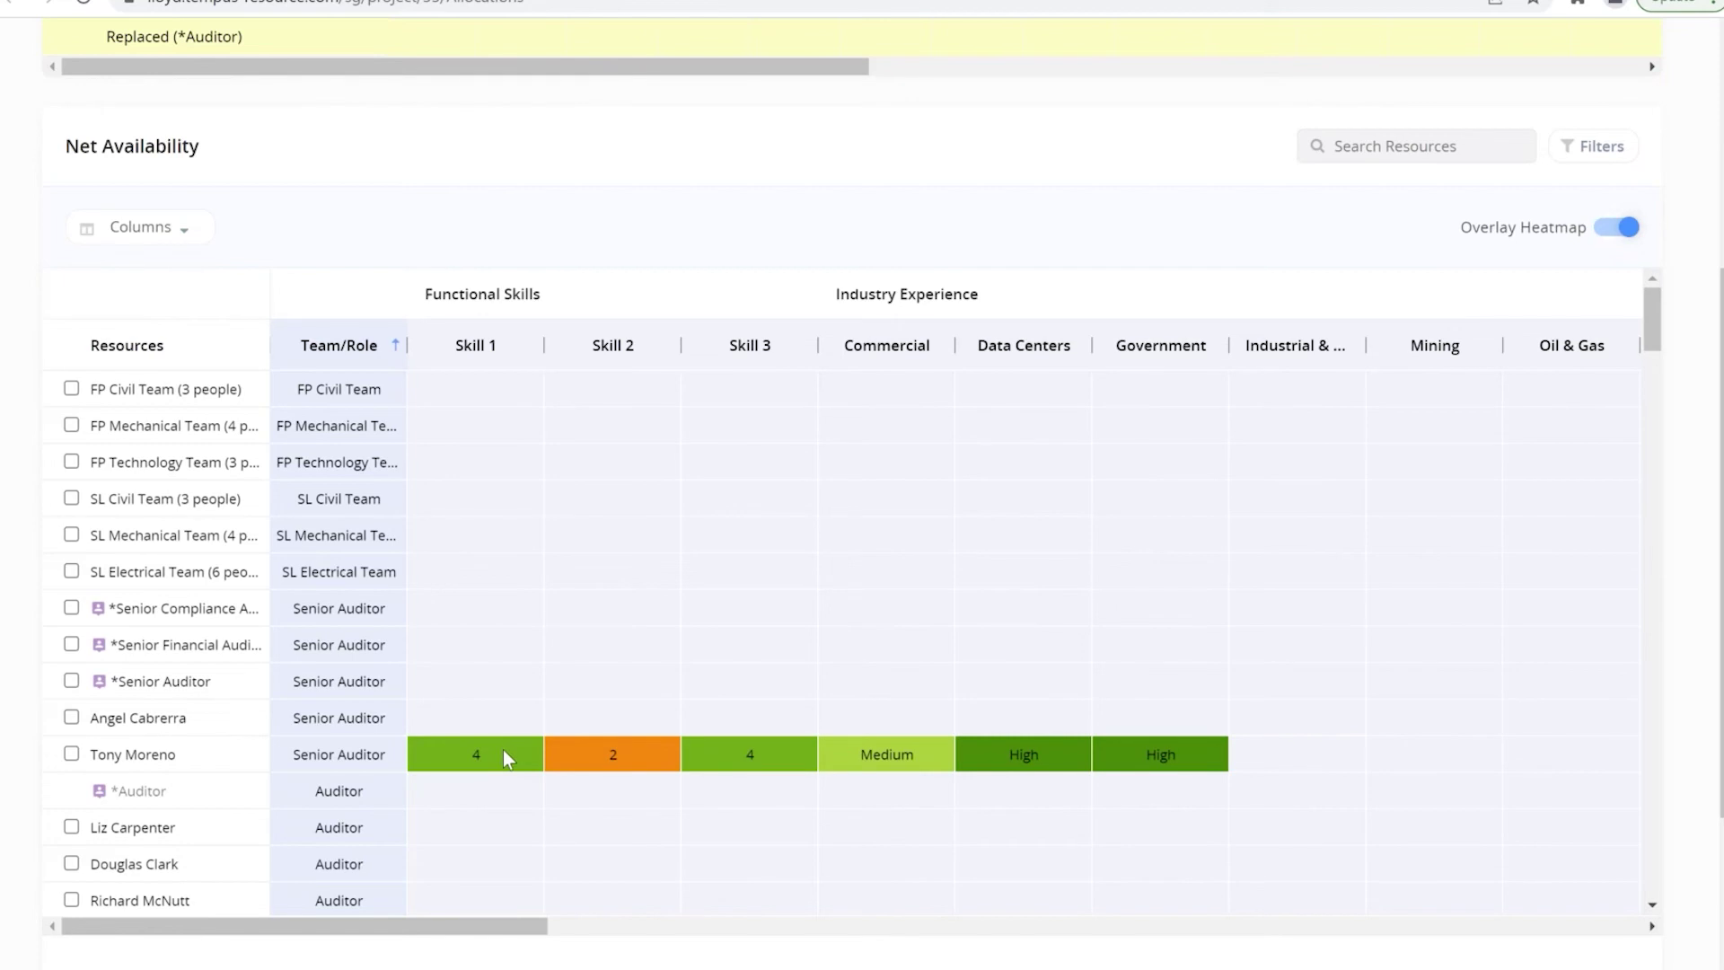
# Step: Replace *Auditor with the Senior Auditor whose Data Centers and Government experience is High, and confirm the replacement
pyautogui.scroll(1, 71, 766)
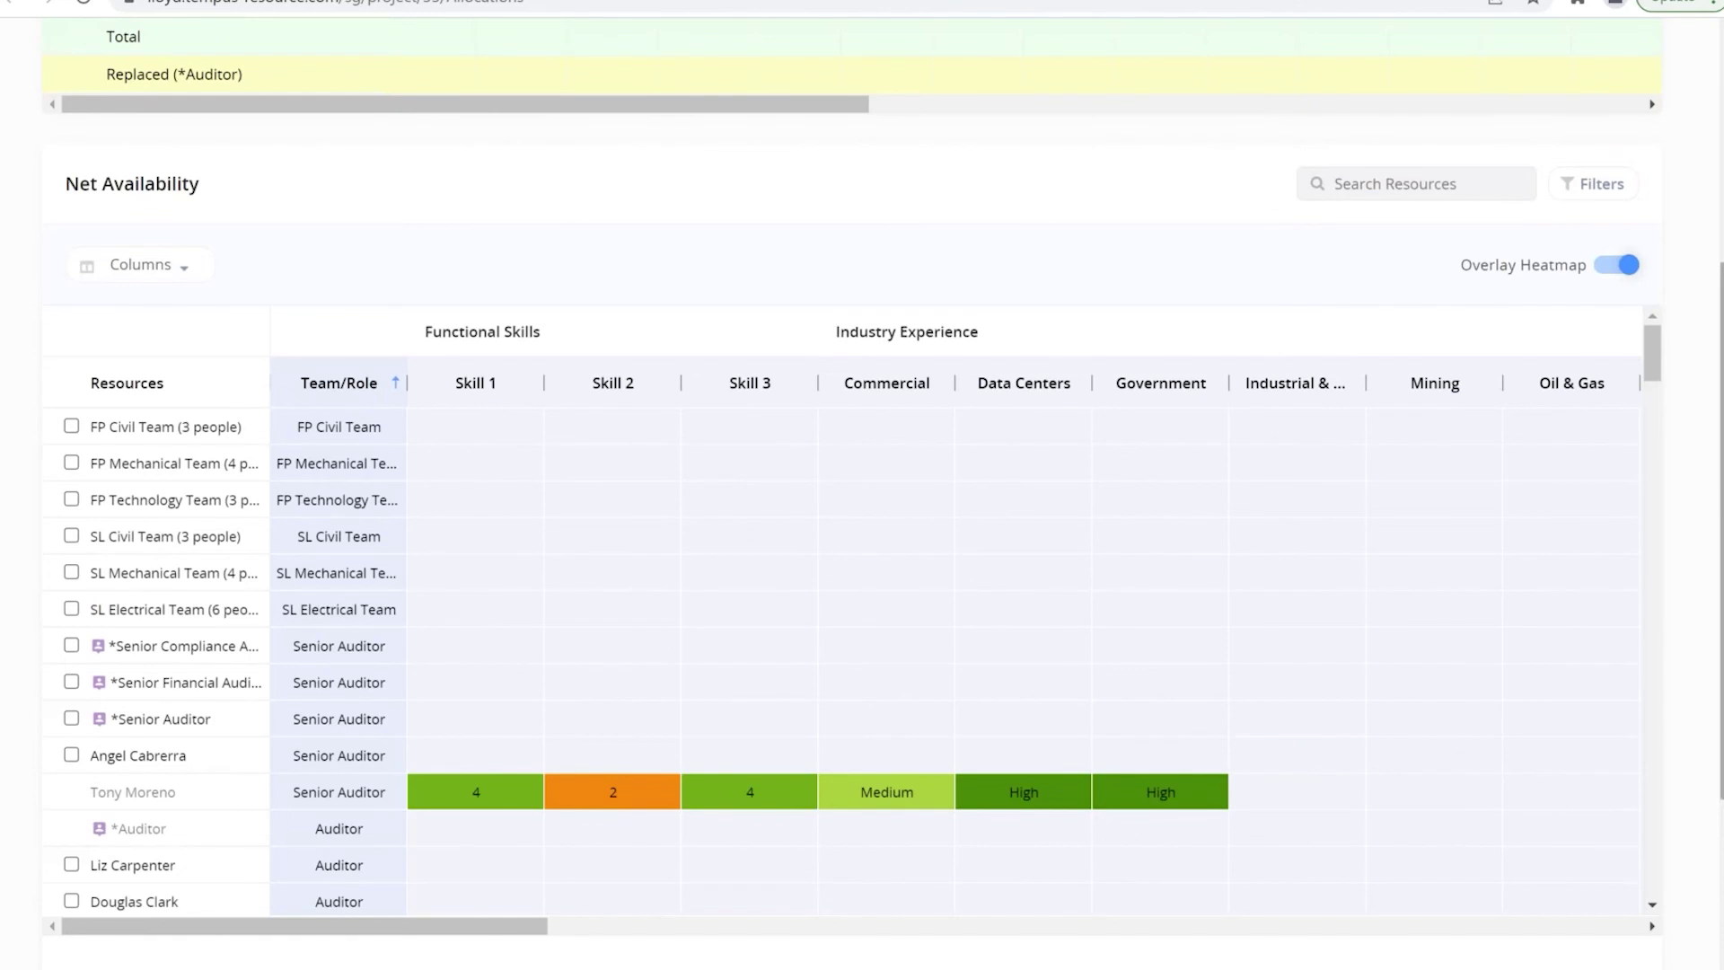
pyautogui.scroll(4, 1719, 530)
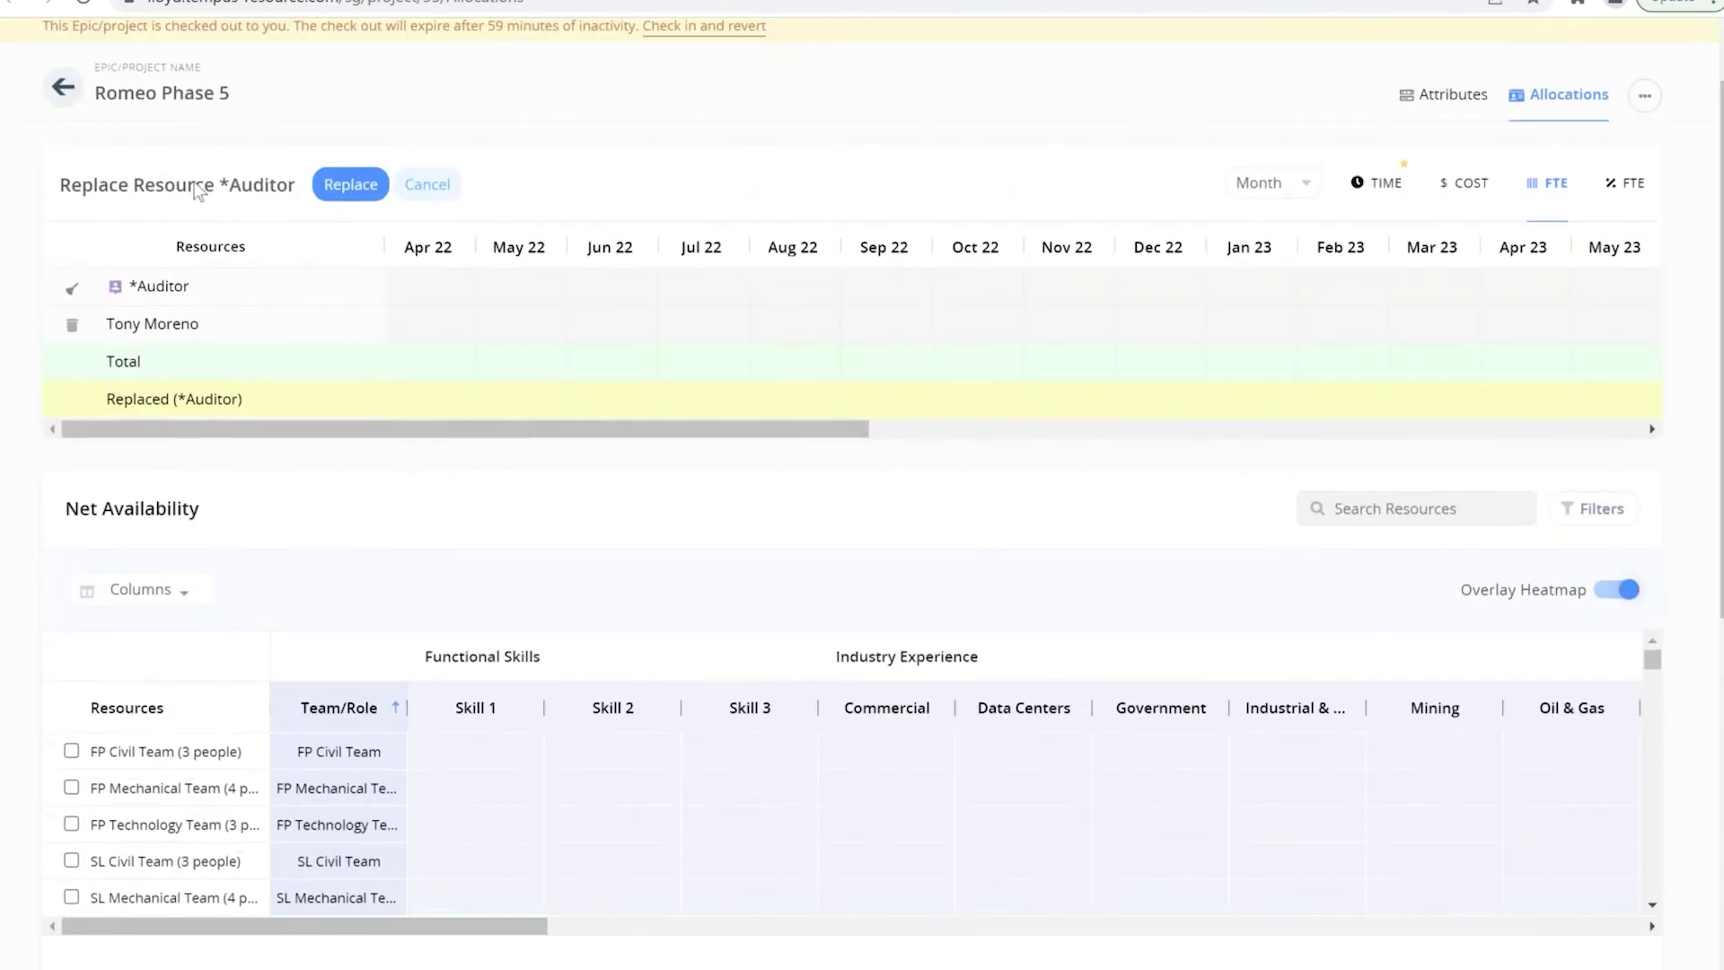
pyautogui.click(367, 188)
pyautogui.click(774, 578)
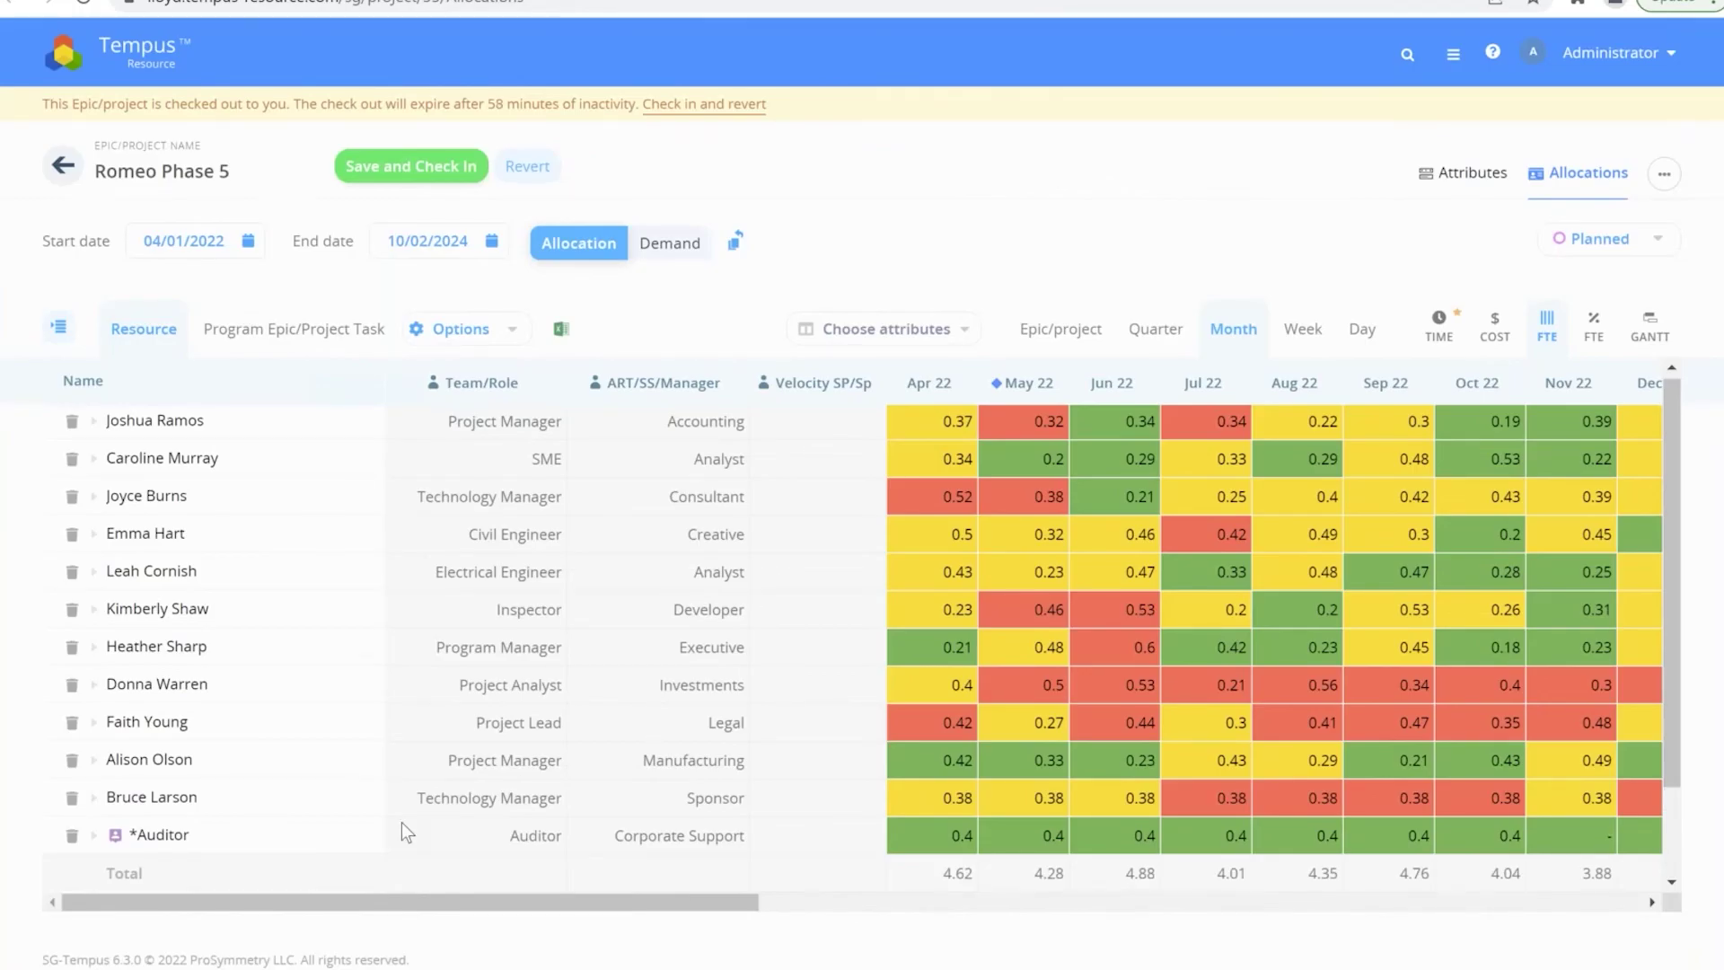
# Step: Revert the checked-out changes to the Romeo Phase 5 allocations and switch to the PowerPoint presentation
pyautogui.scroll(-2, 402, 823)
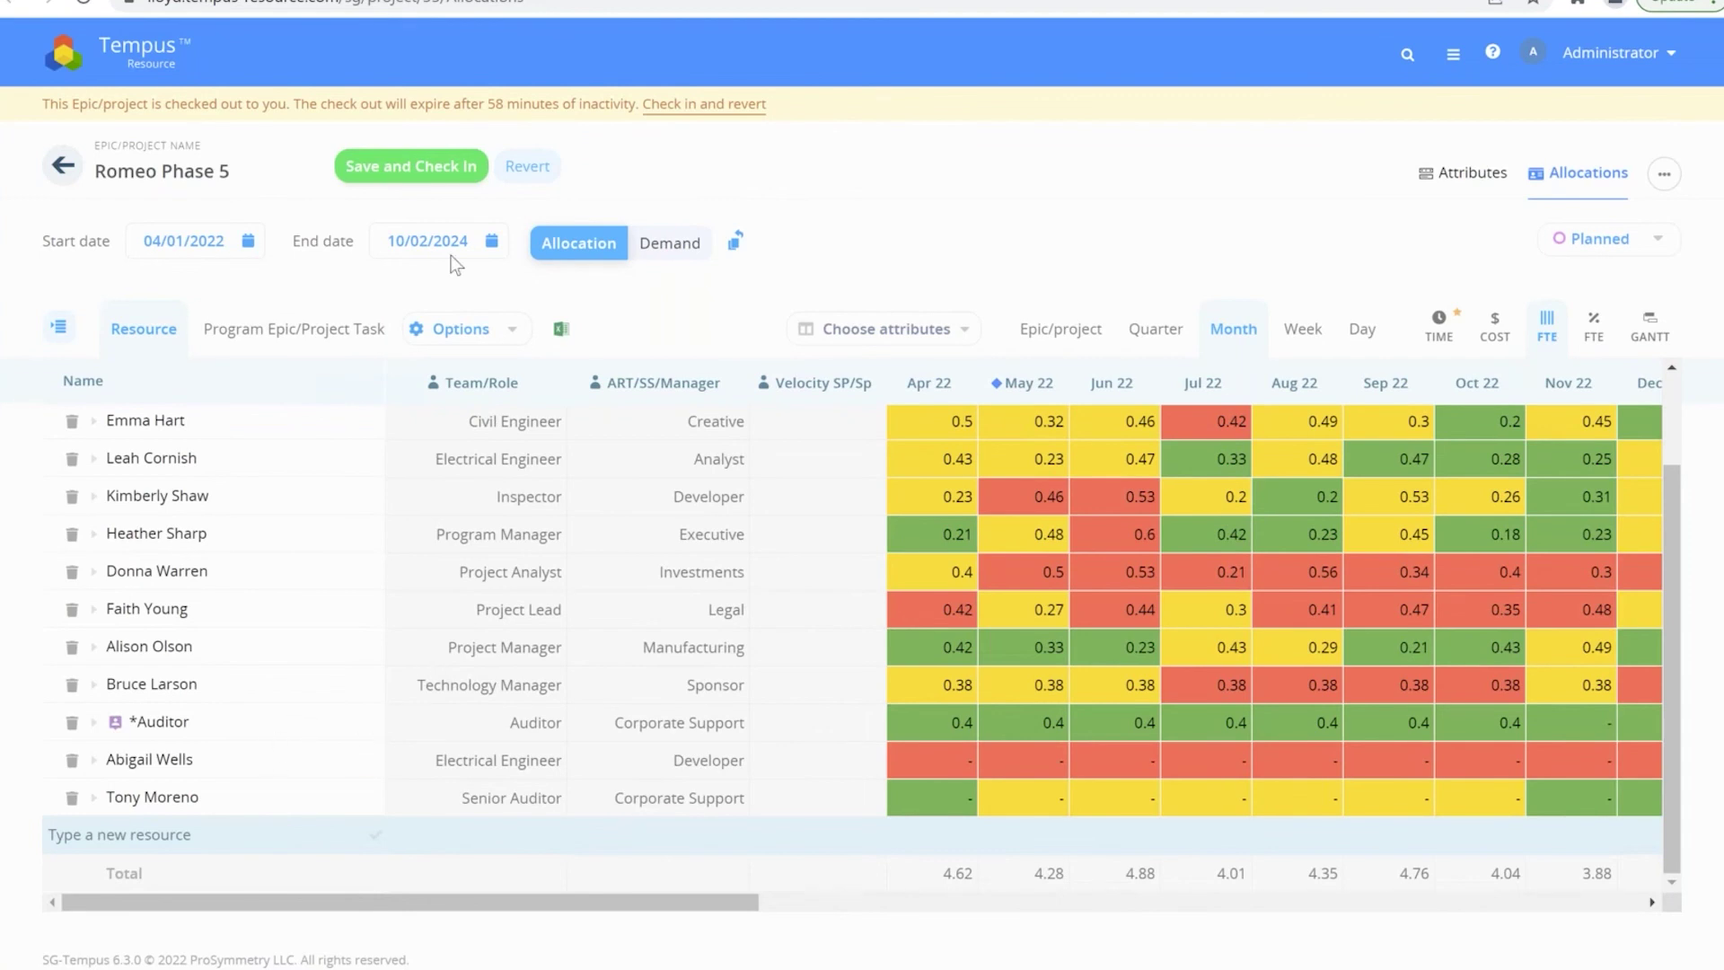
pyautogui.click(527, 166)
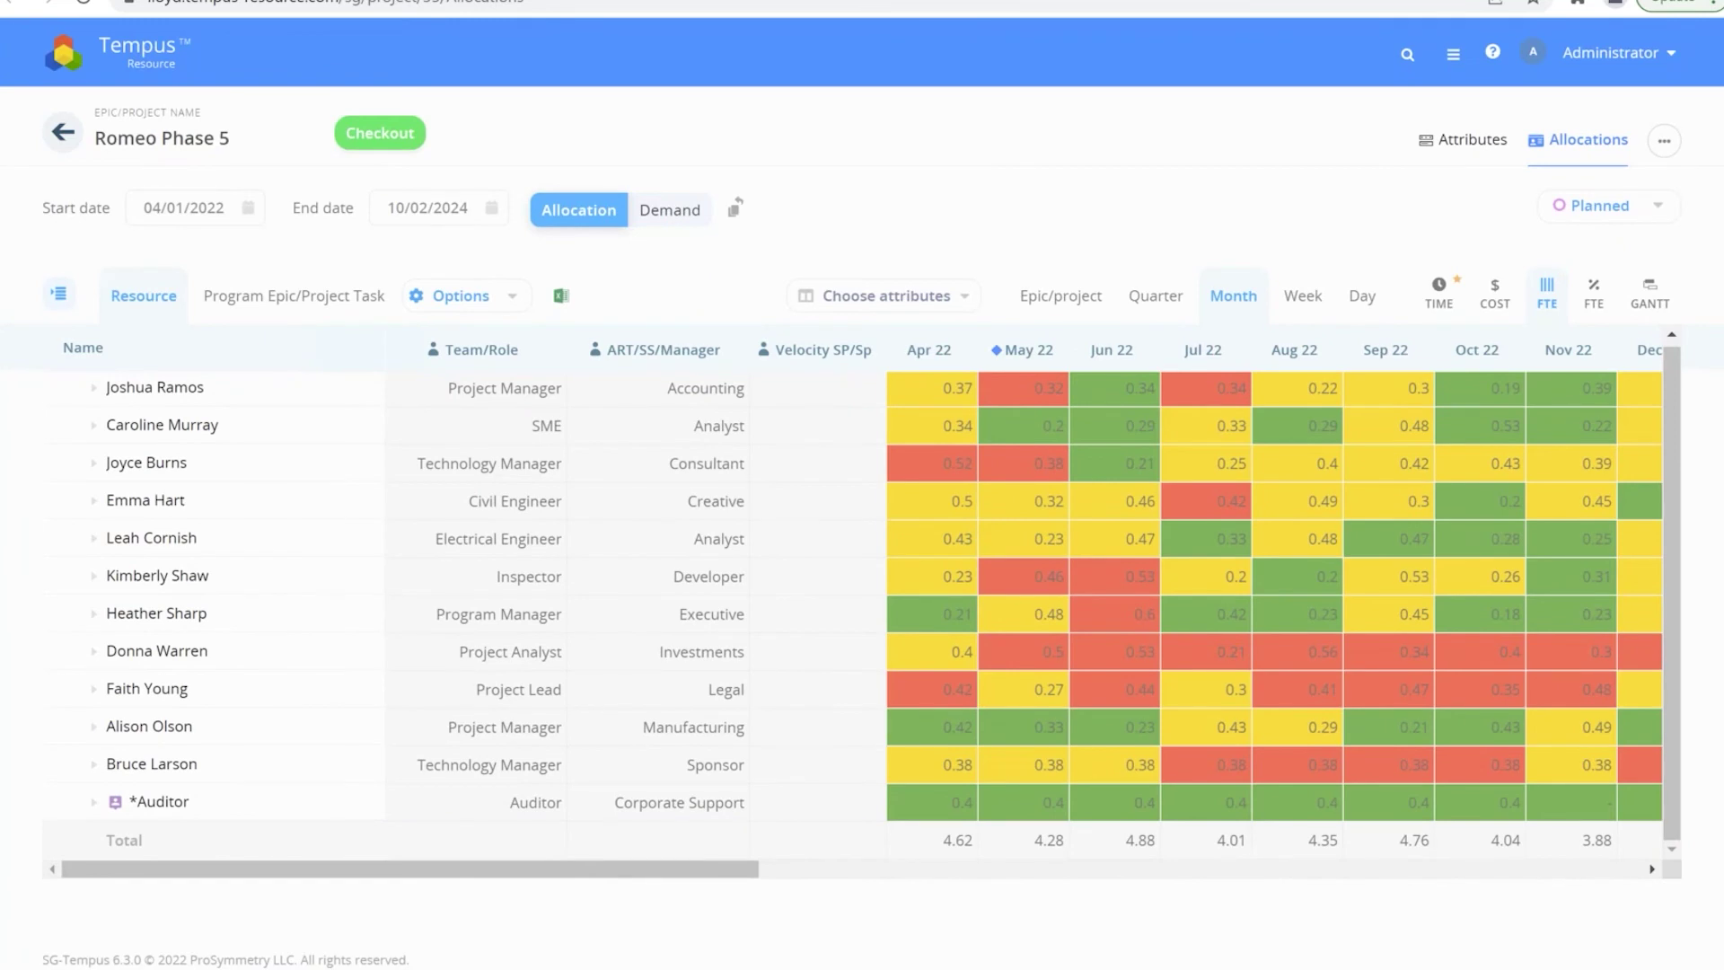
pyautogui.hotkey('alt', 'Tab')
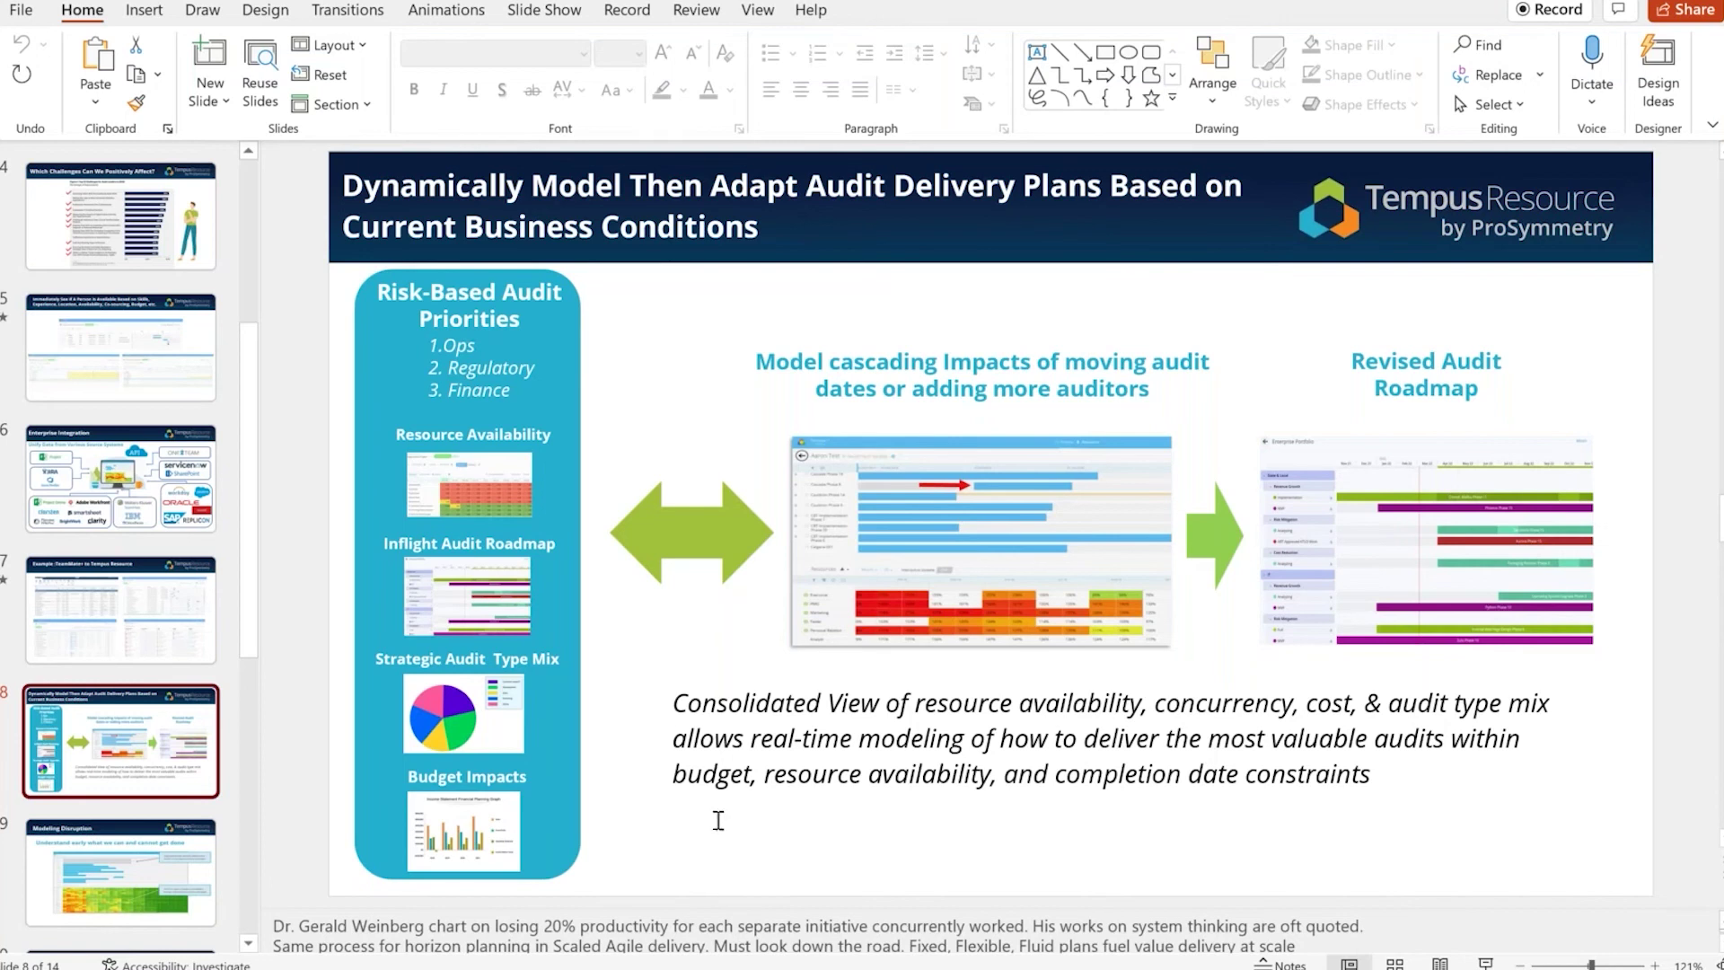
pyautogui.scroll(-3, 254, 633)
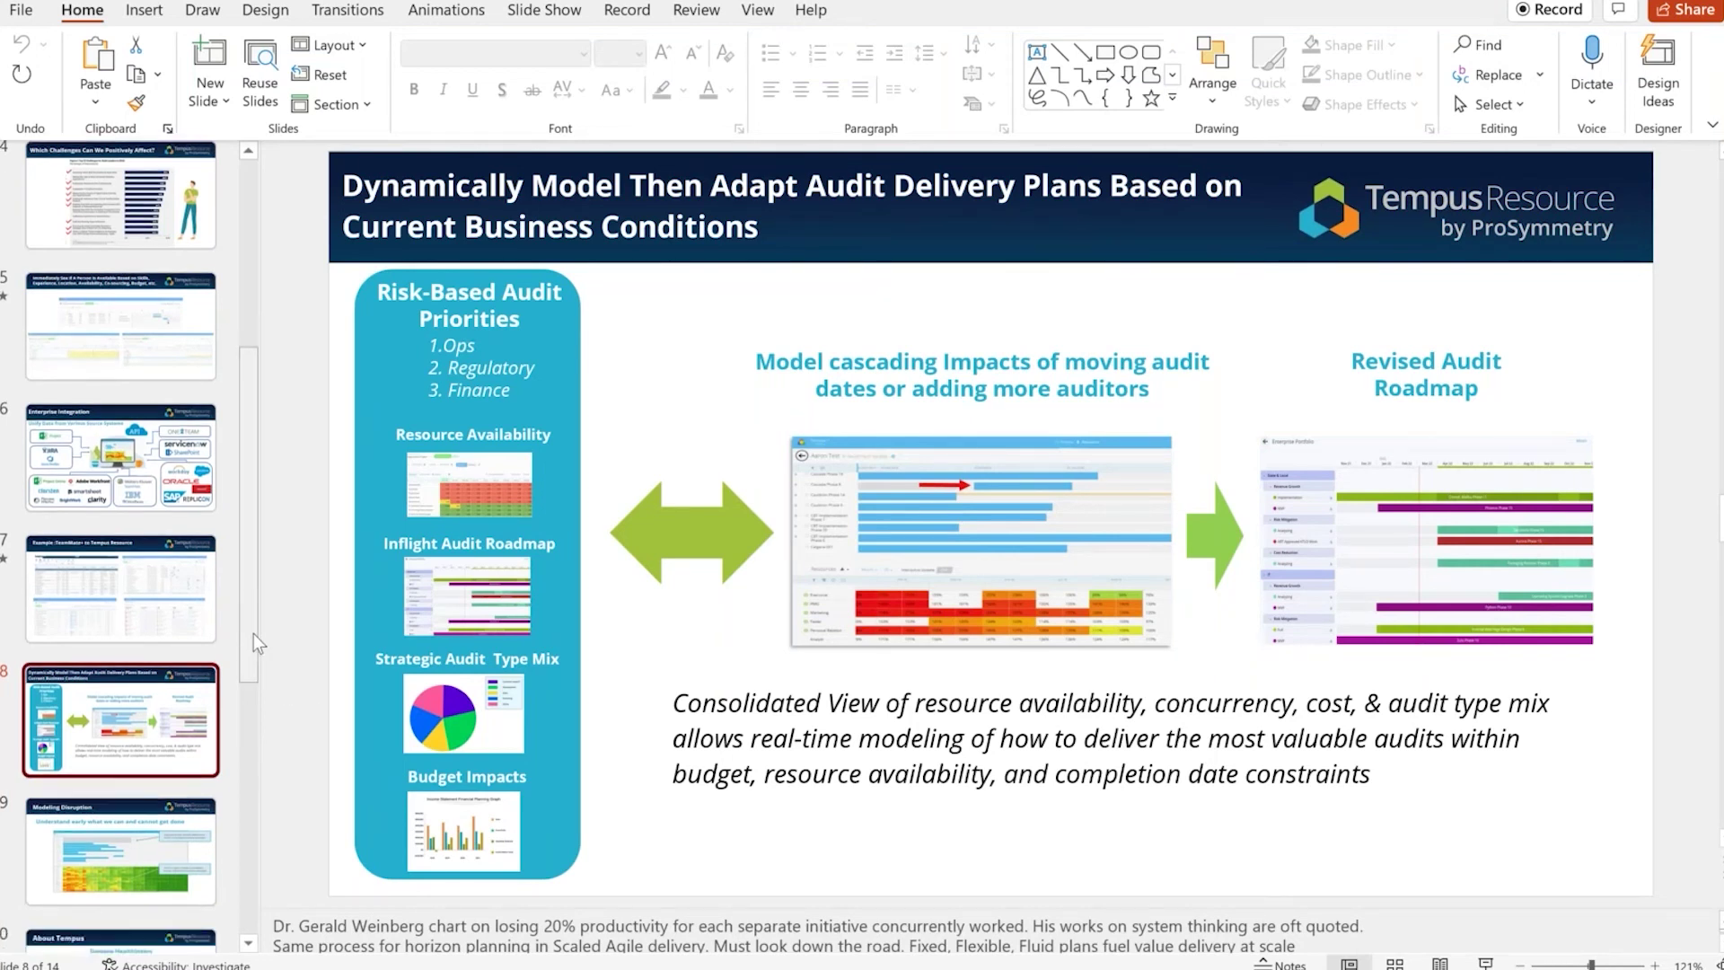
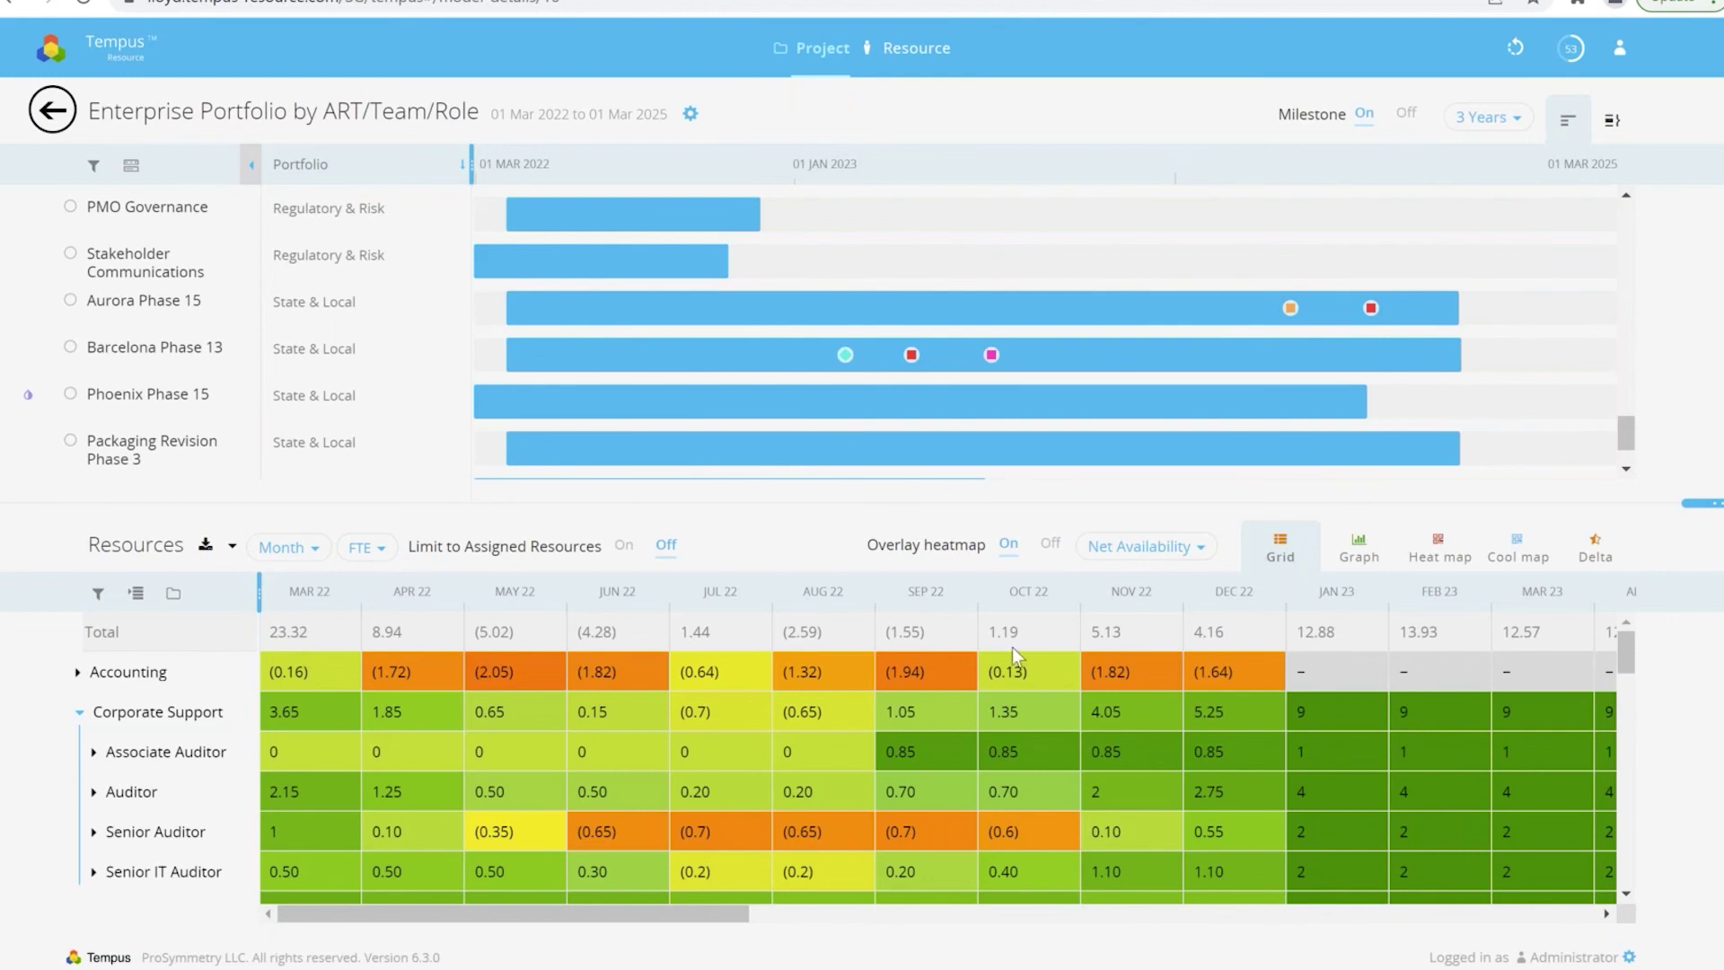
# Step: Show the resource heat map and check which project books Corporate Support's *Senior Auditor in August 2022
pyautogui.click(1439, 549)
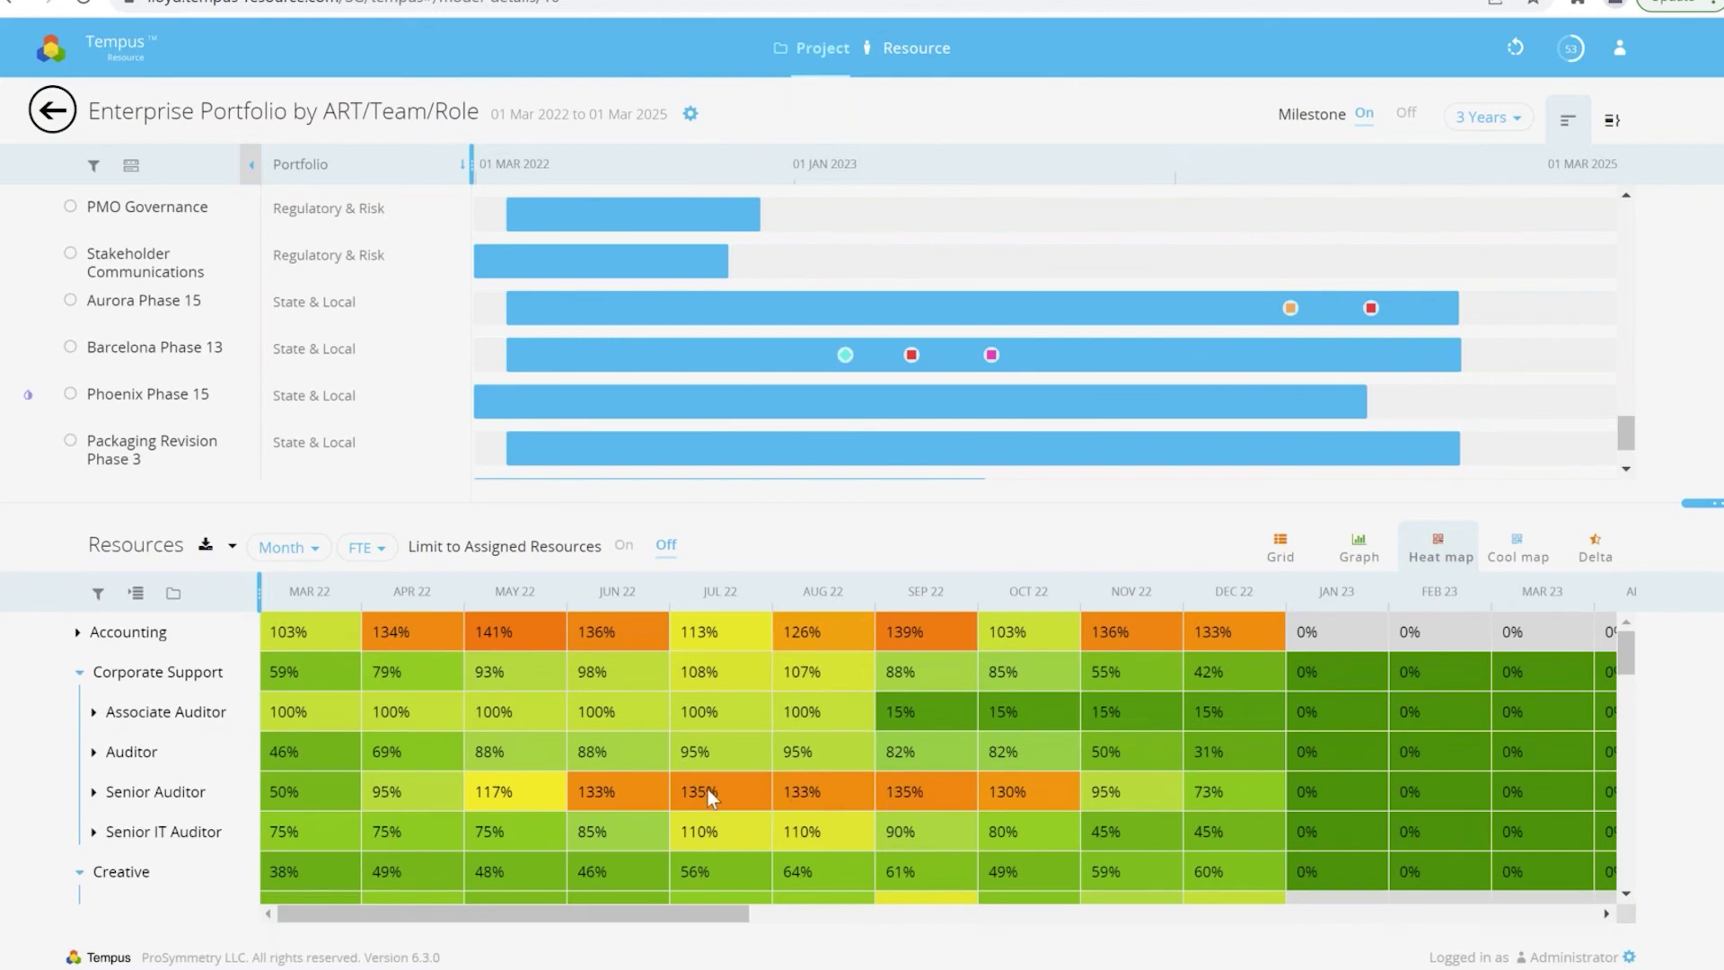
pyautogui.click(174, 804)
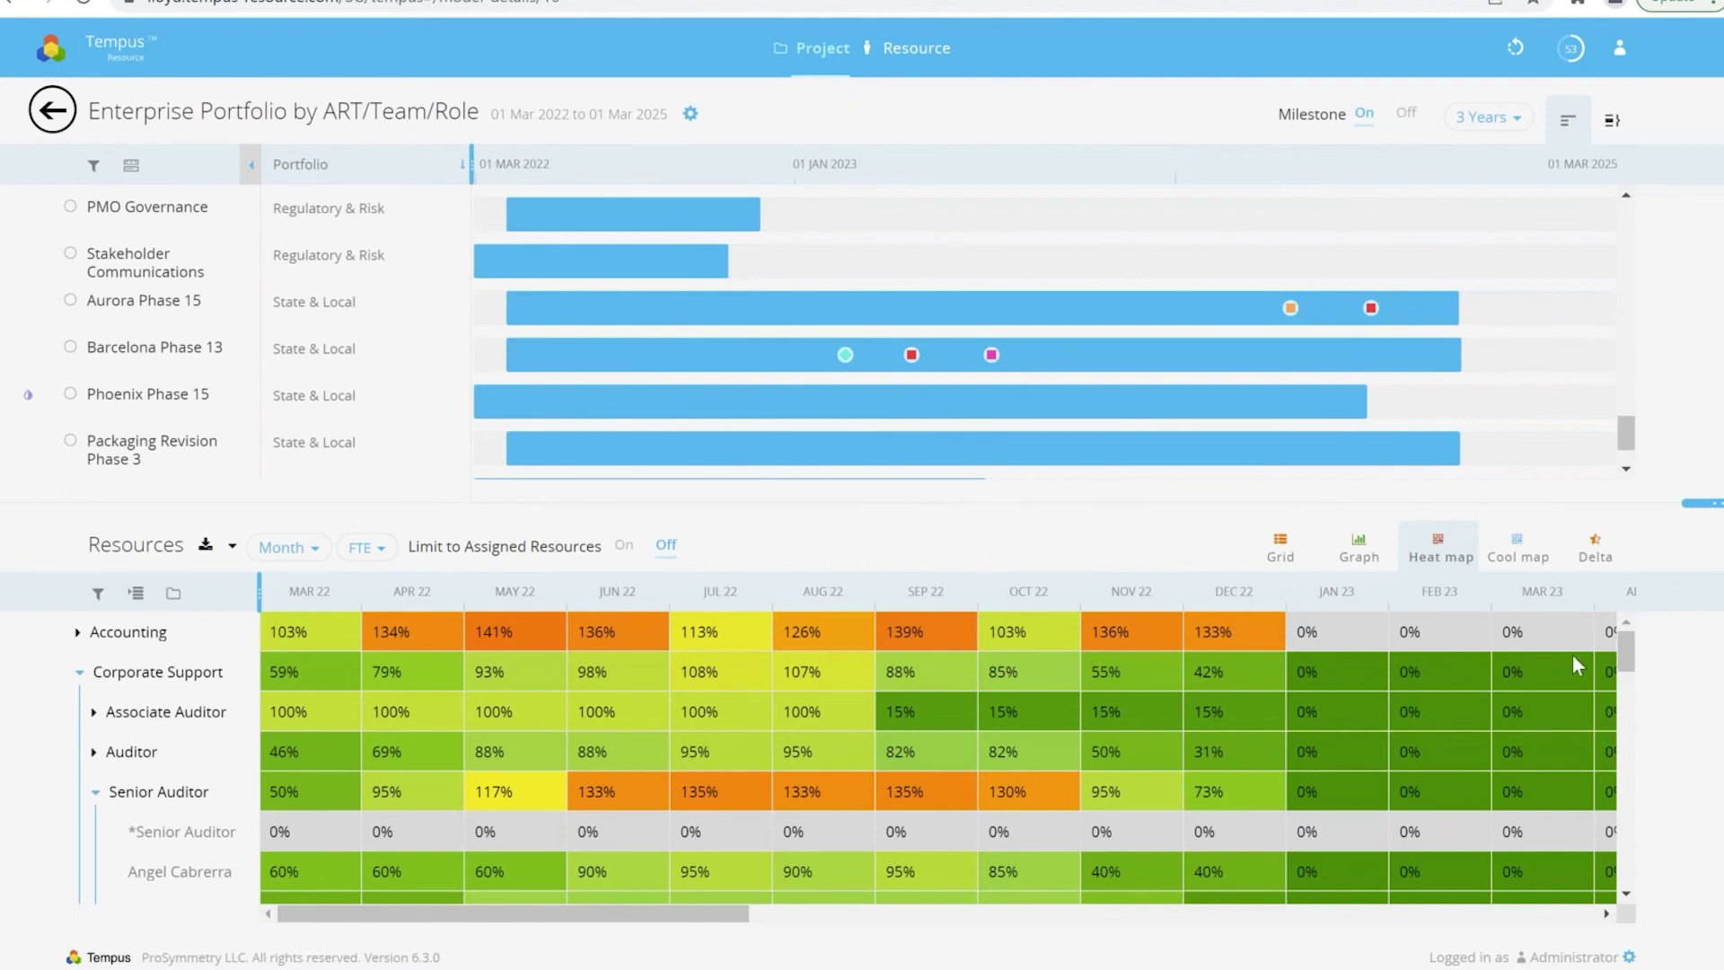
pyautogui.moveTo(1627, 652); pyautogui.dragTo(1624, 670)
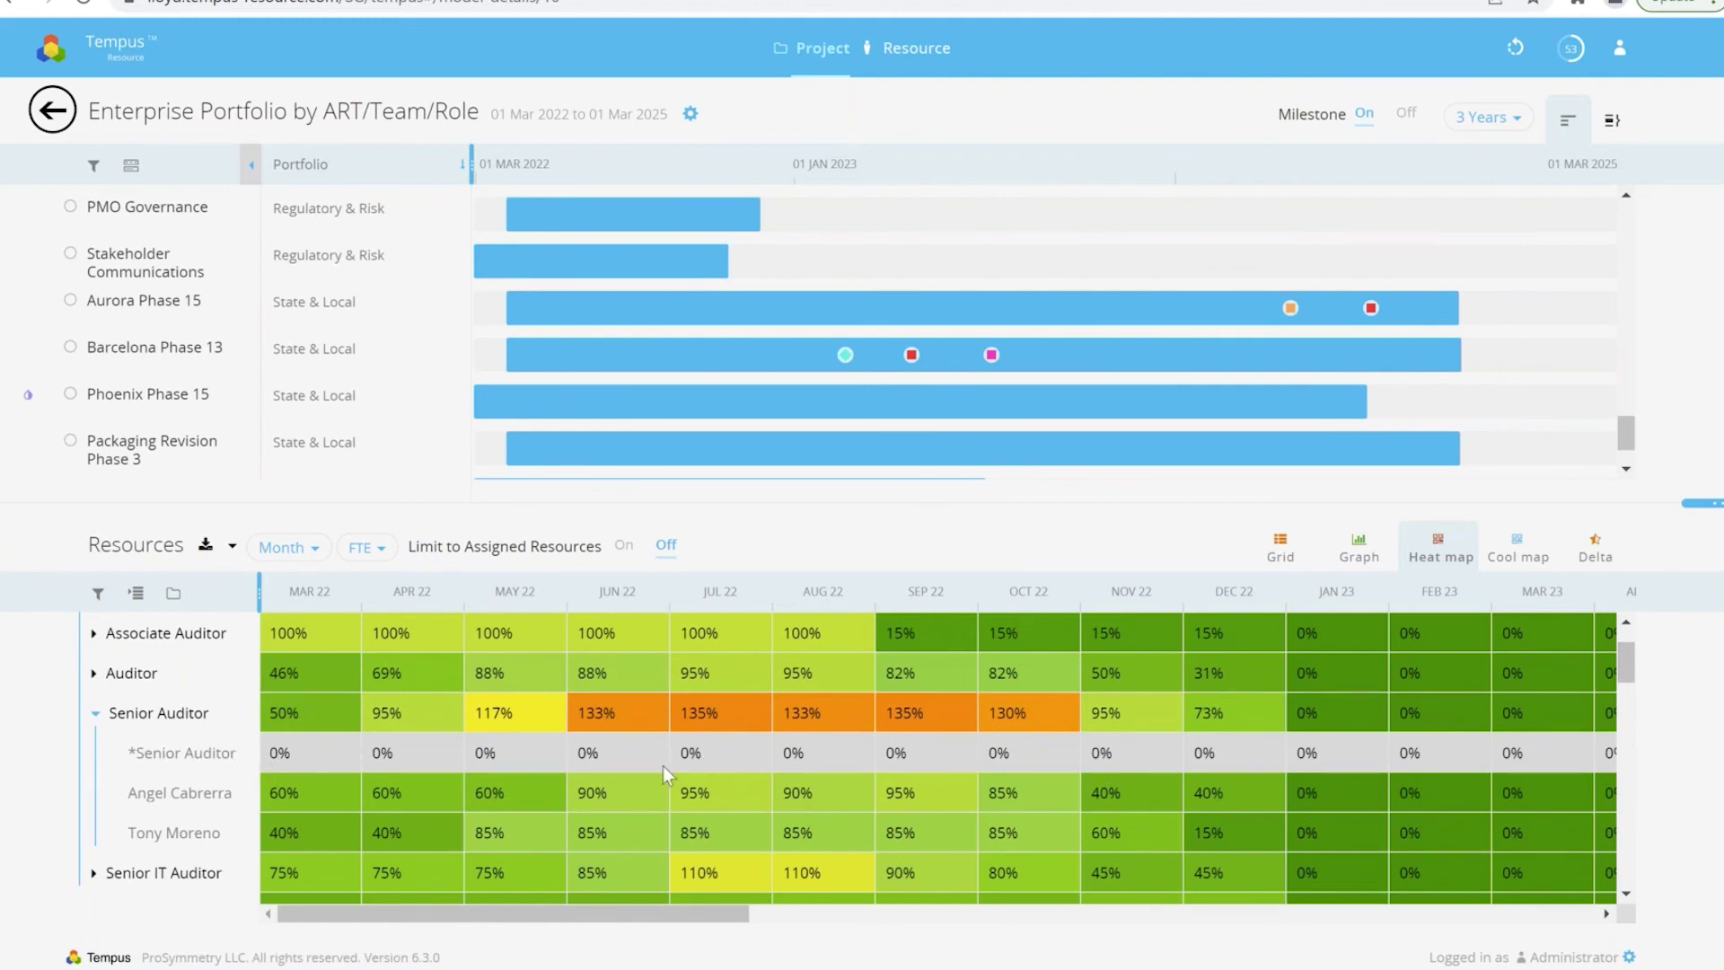
pyautogui.click(803, 757)
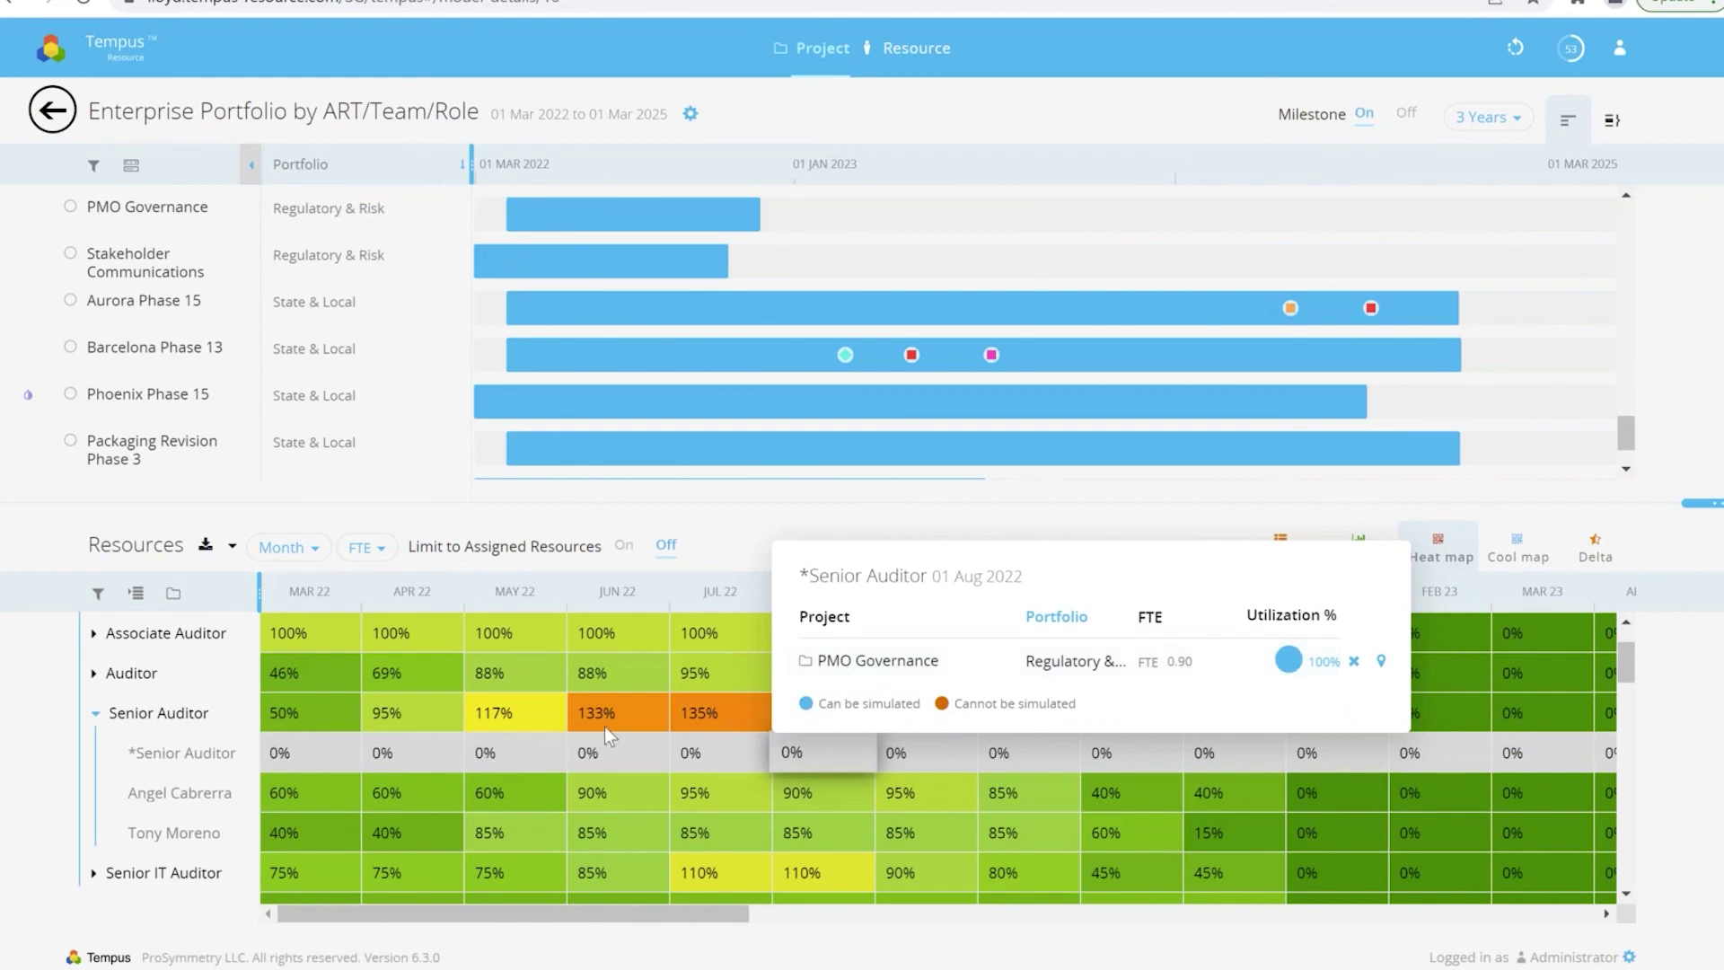
pyautogui.click(744, 514)
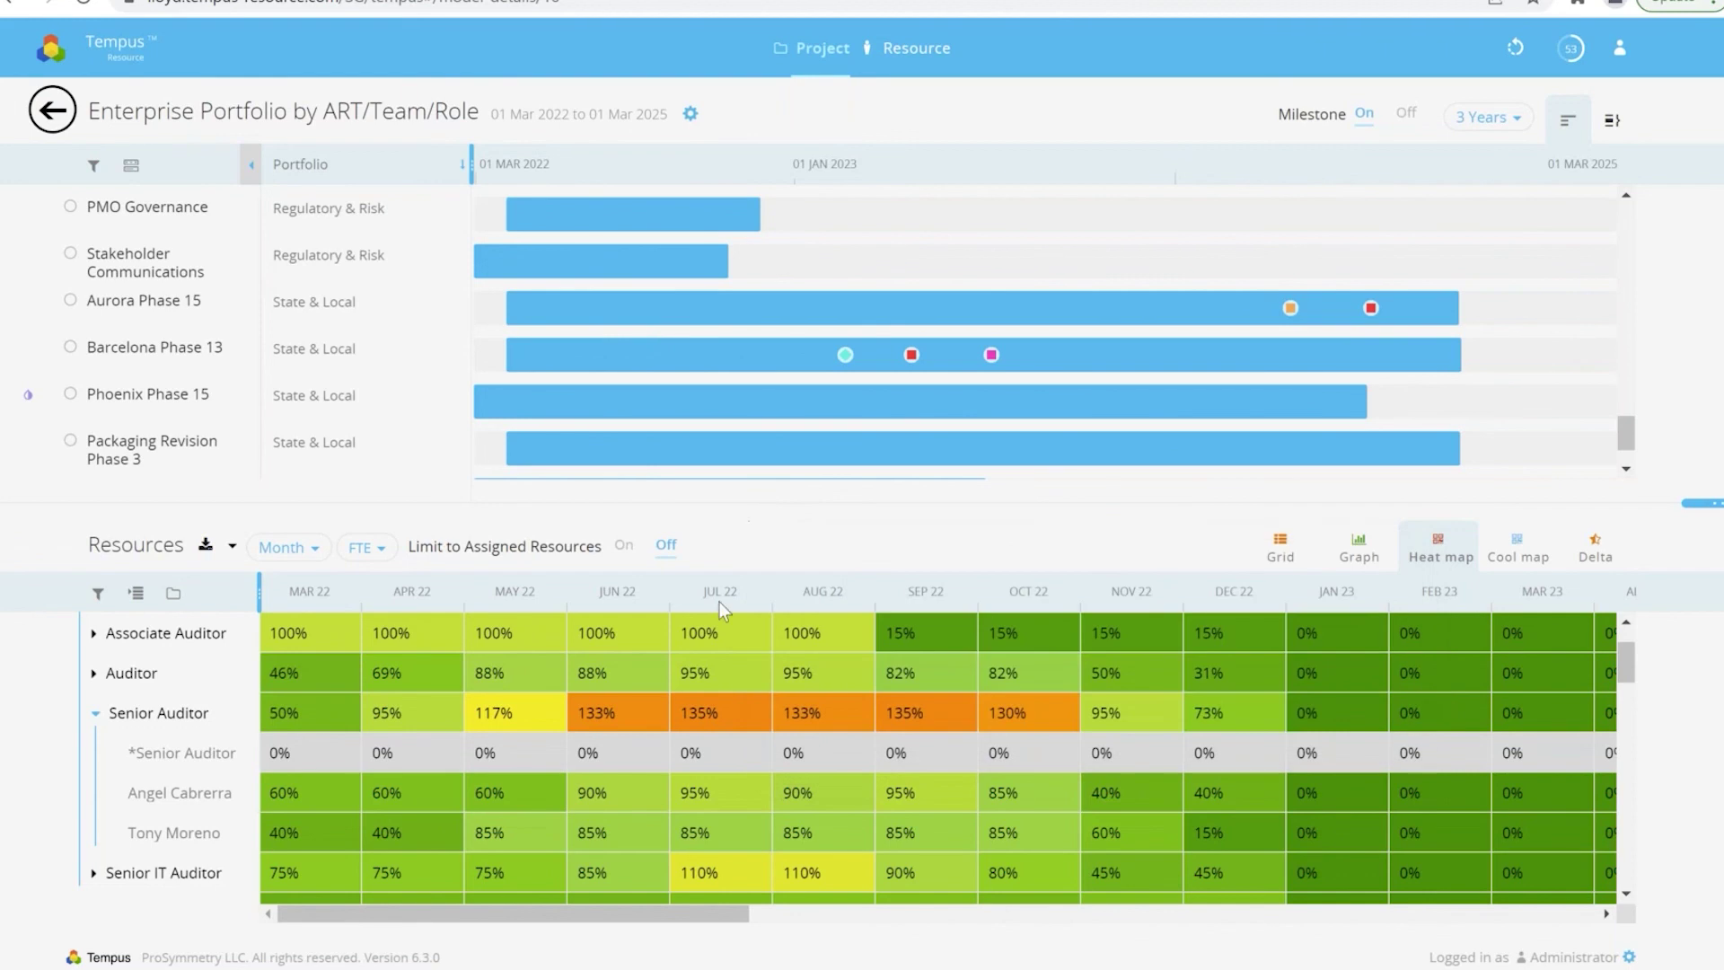
# Step: Shift the PMO Governance project about six months later on the portfolio timeline, keeping its duration
pyautogui.moveTo(660, 201)
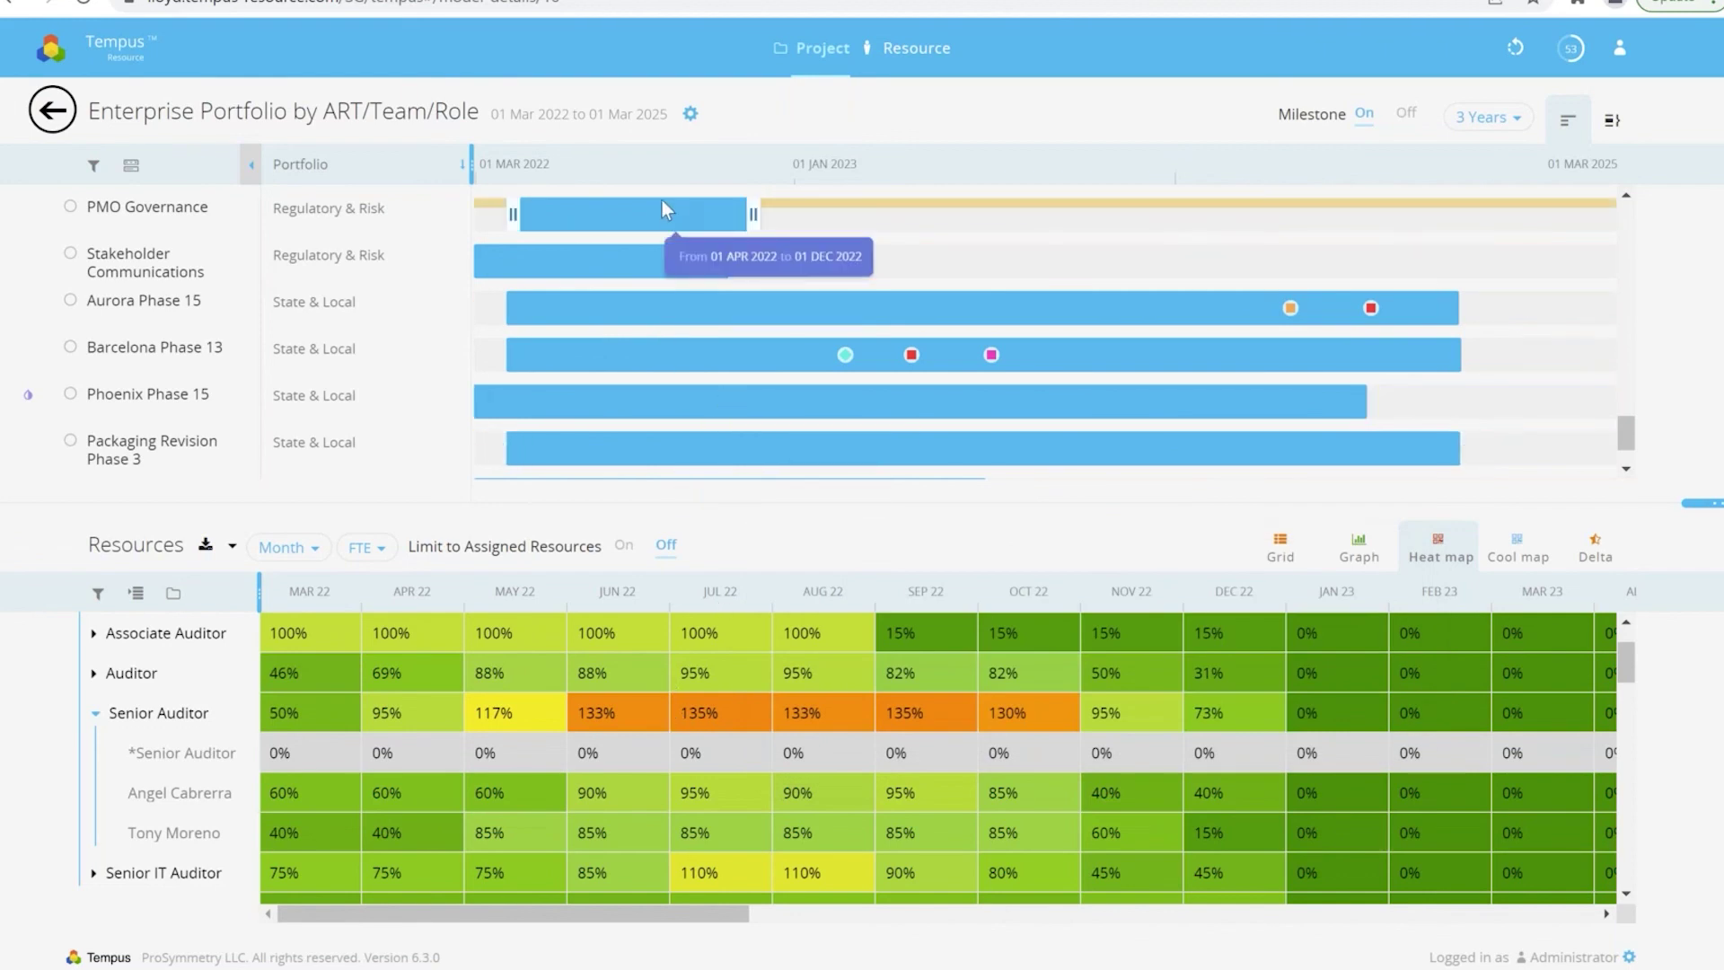
pyautogui.moveTo(662, 213); pyautogui.dragTo(859, 232)
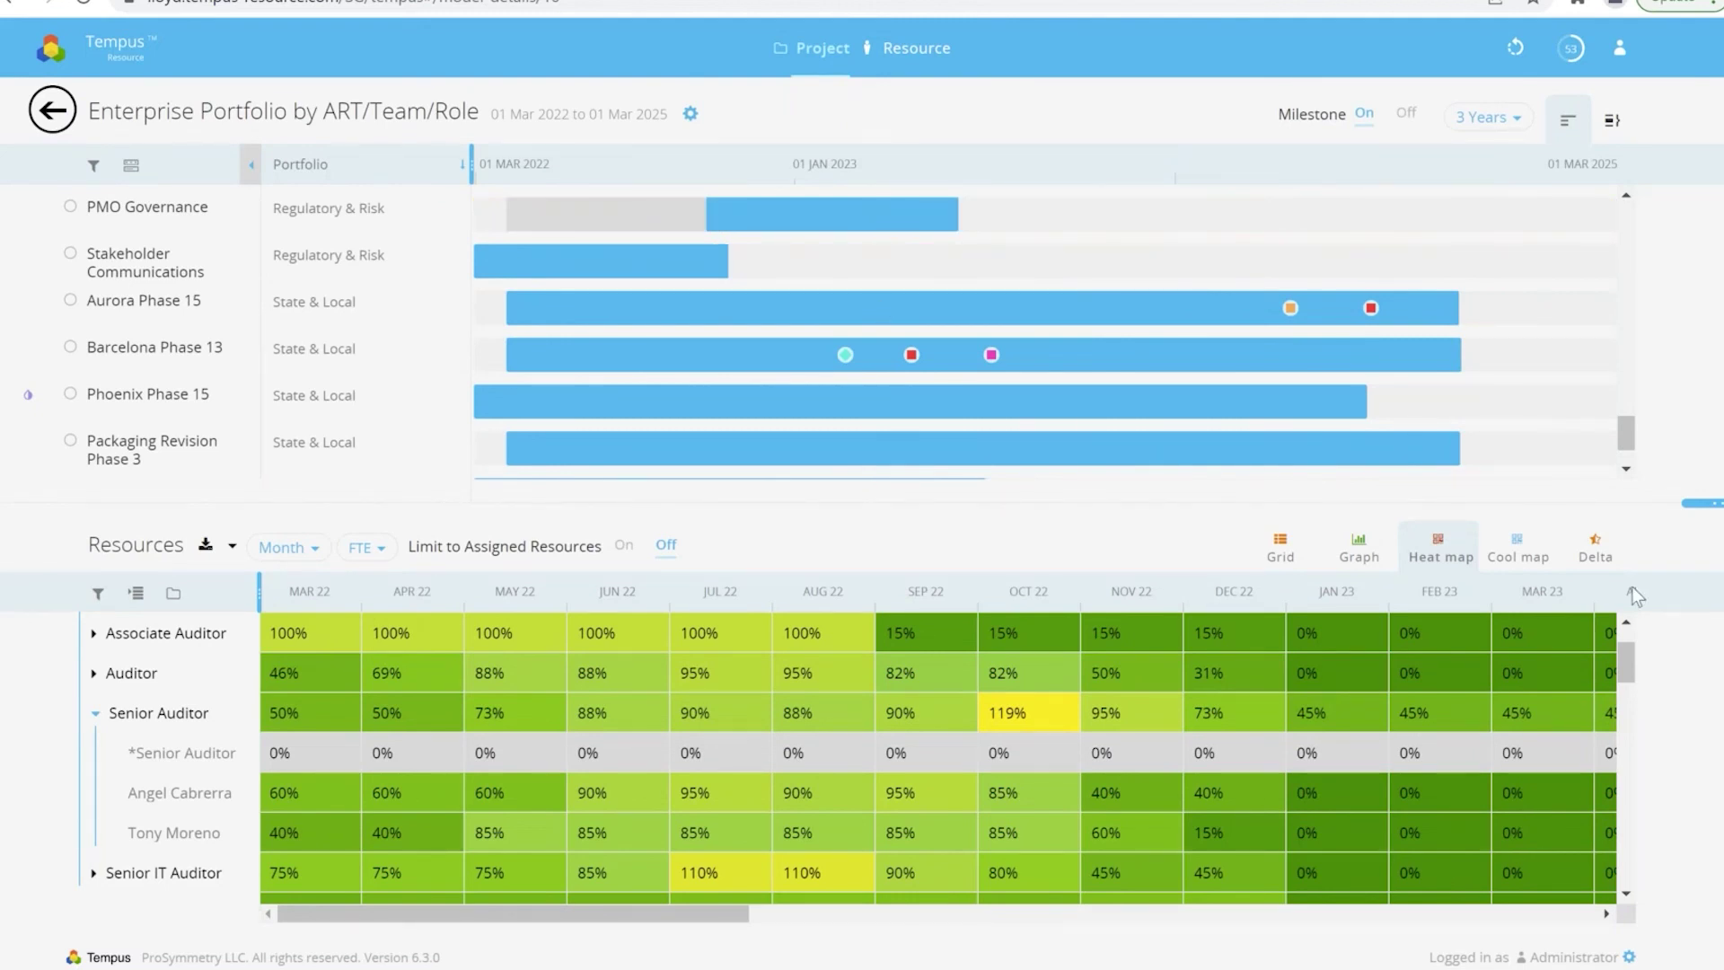
# Step: Compare before and after utilization across teams and roles in the Delta view
pyautogui.click(1595, 548)
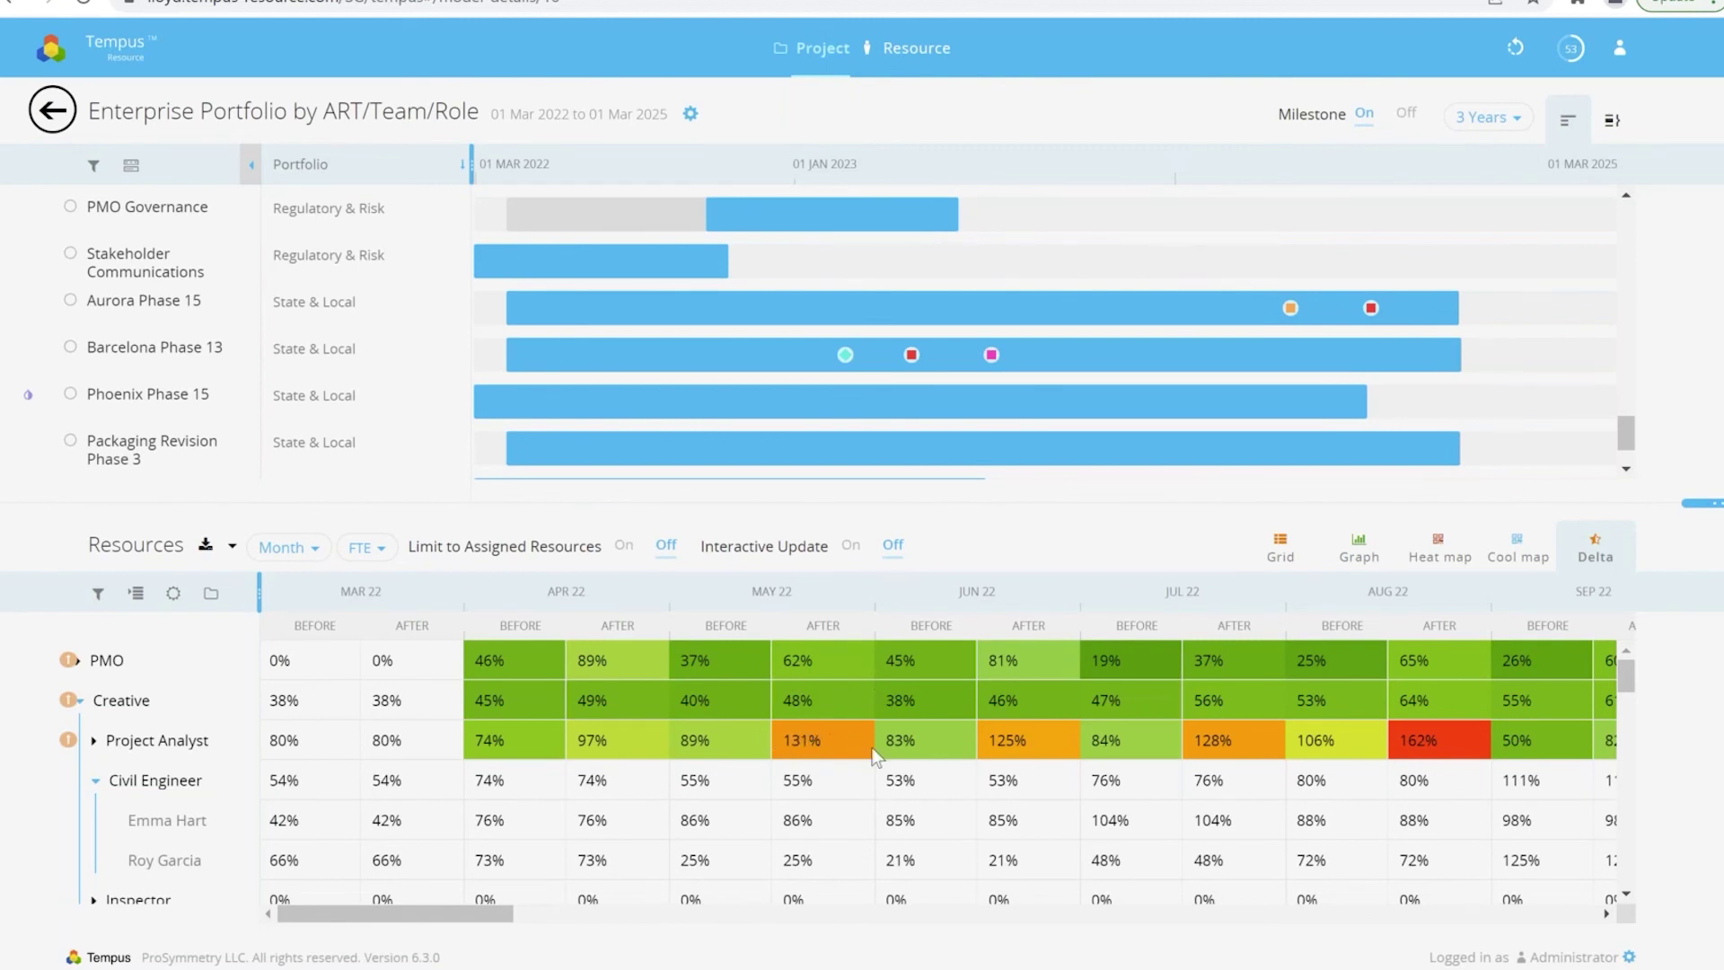
pyautogui.scroll(-3, 871, 745)
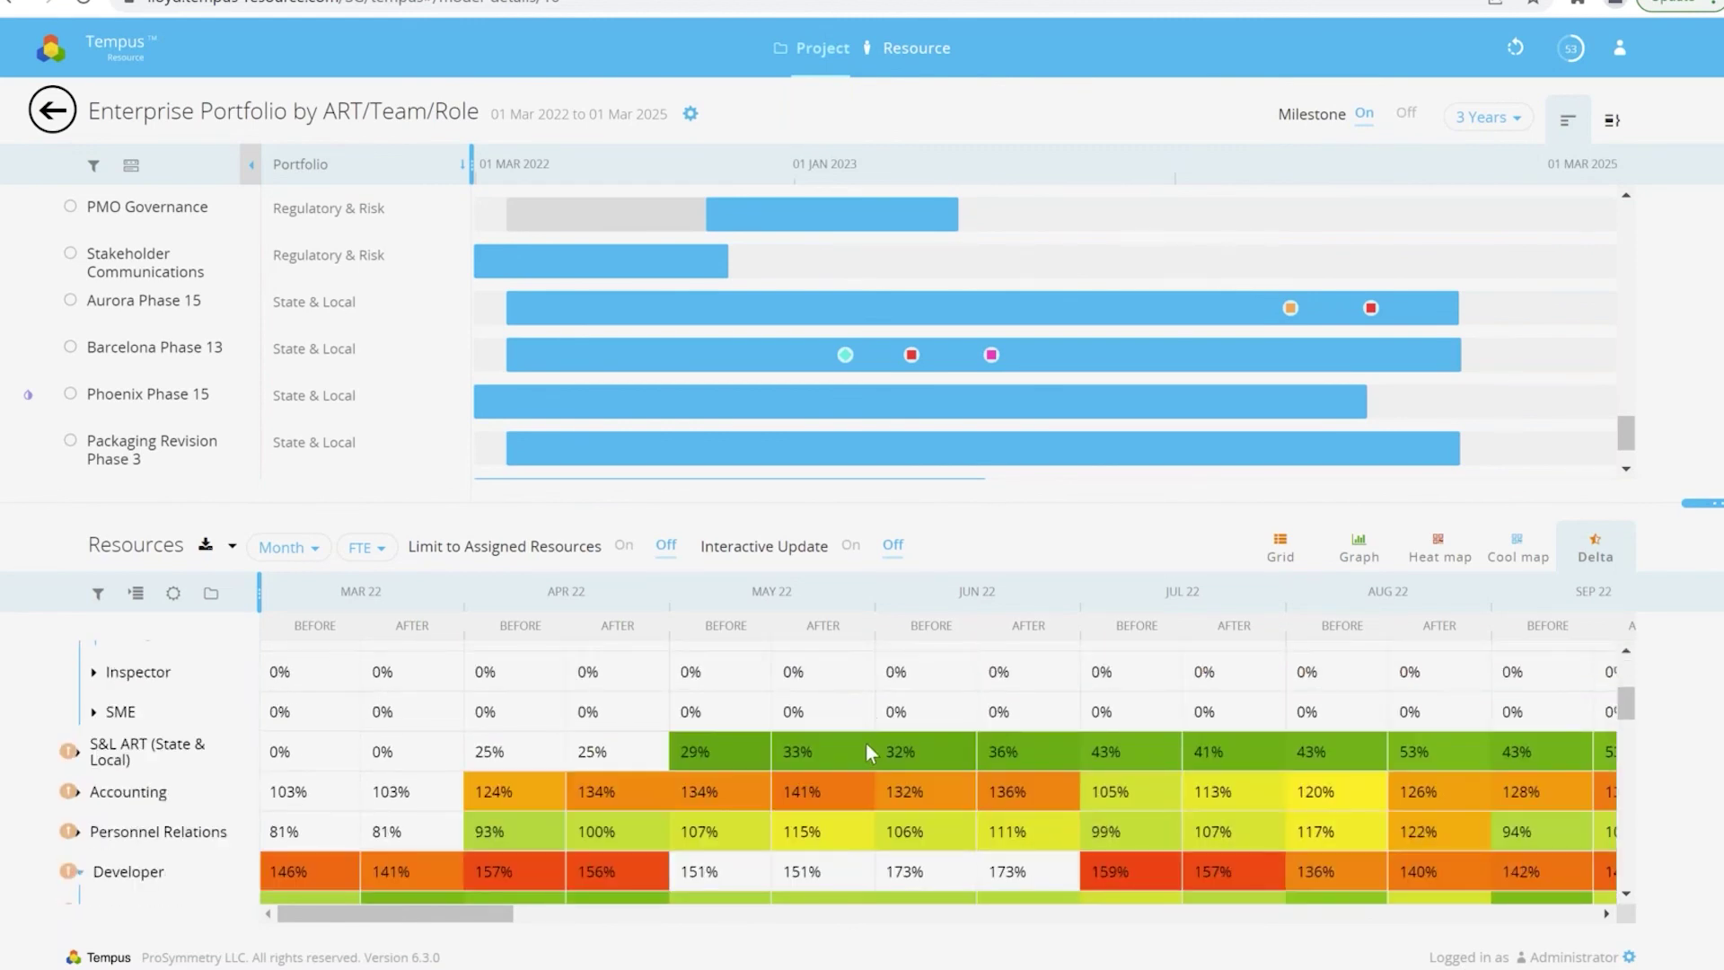
pyautogui.scroll(-3, 867, 751)
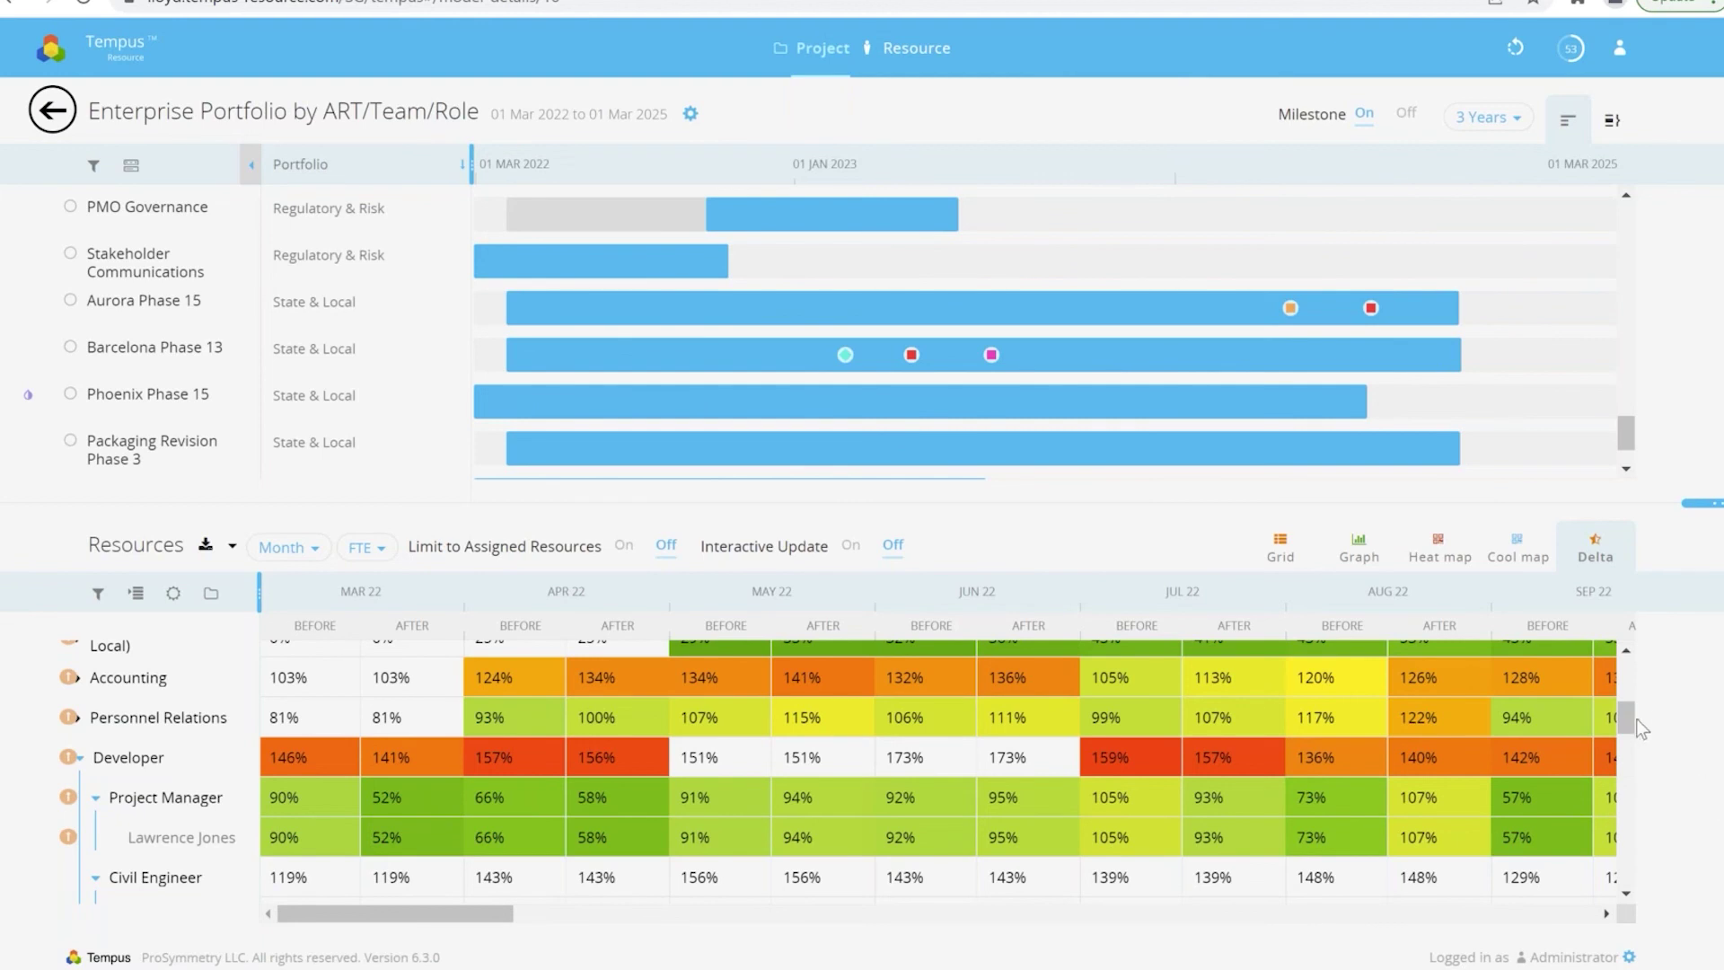
pyautogui.scroll(5, 1627, 720)
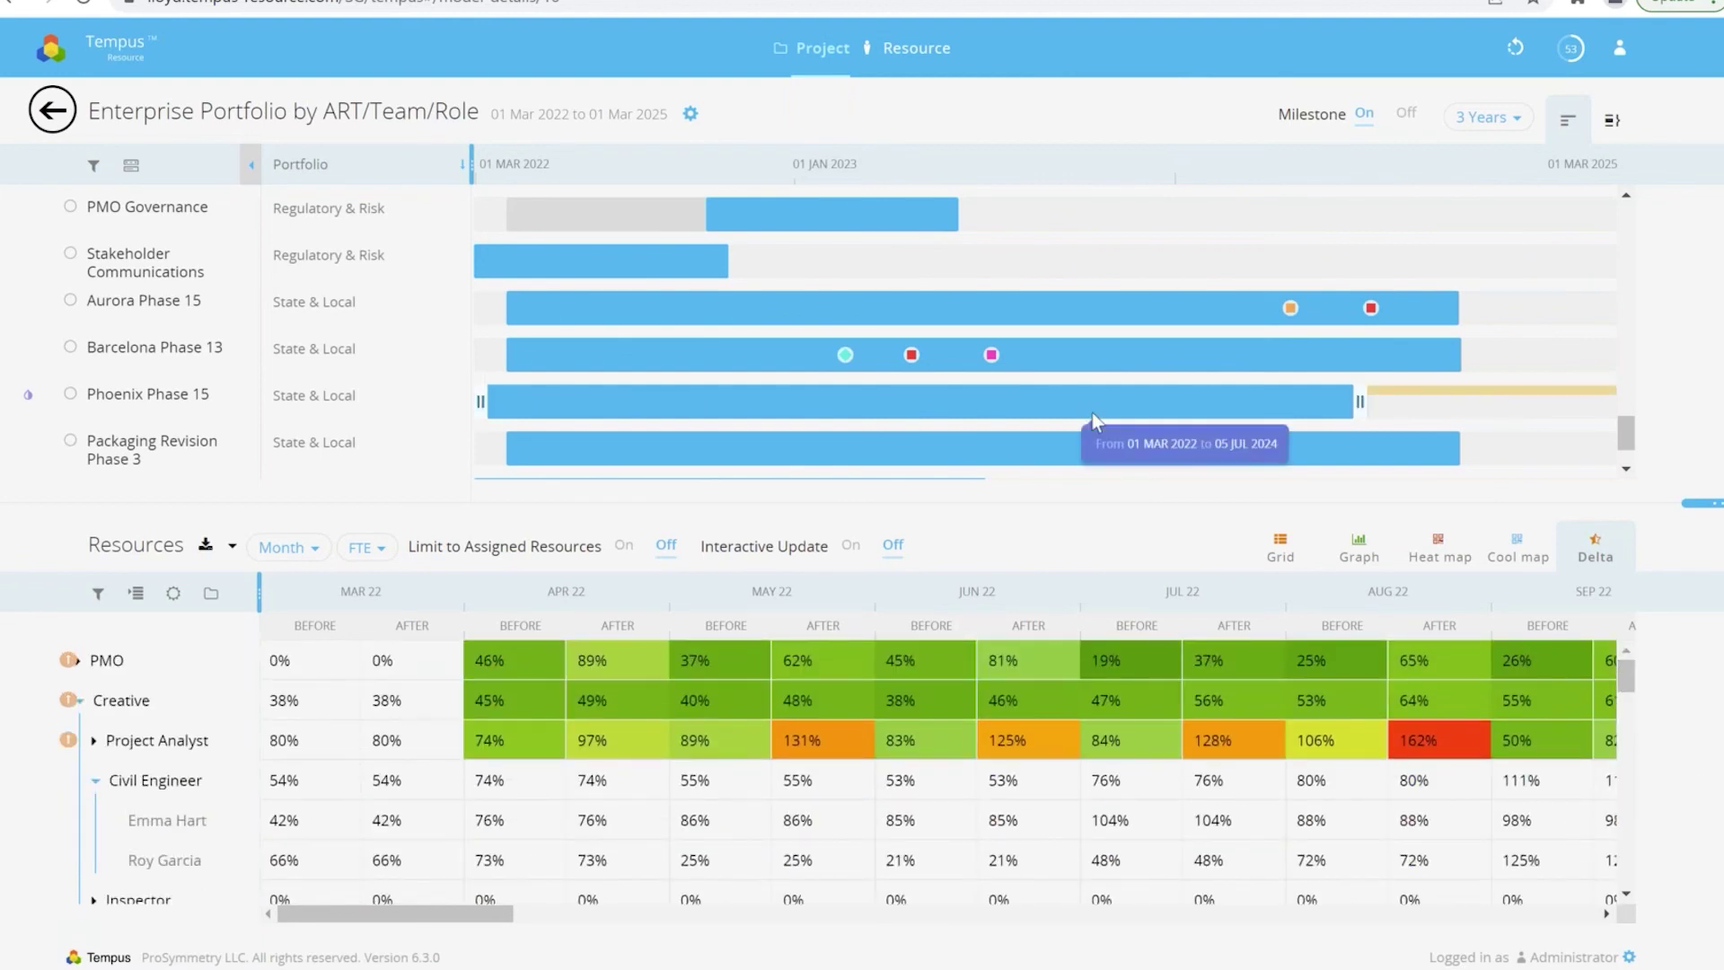
# Step: Shorten PMO Governance by pulling its finish about three months earlier on the timeline
pyautogui.moveTo(951, 219)
pyautogui.moveTo(952, 218); pyautogui.dragTo(844, 214)
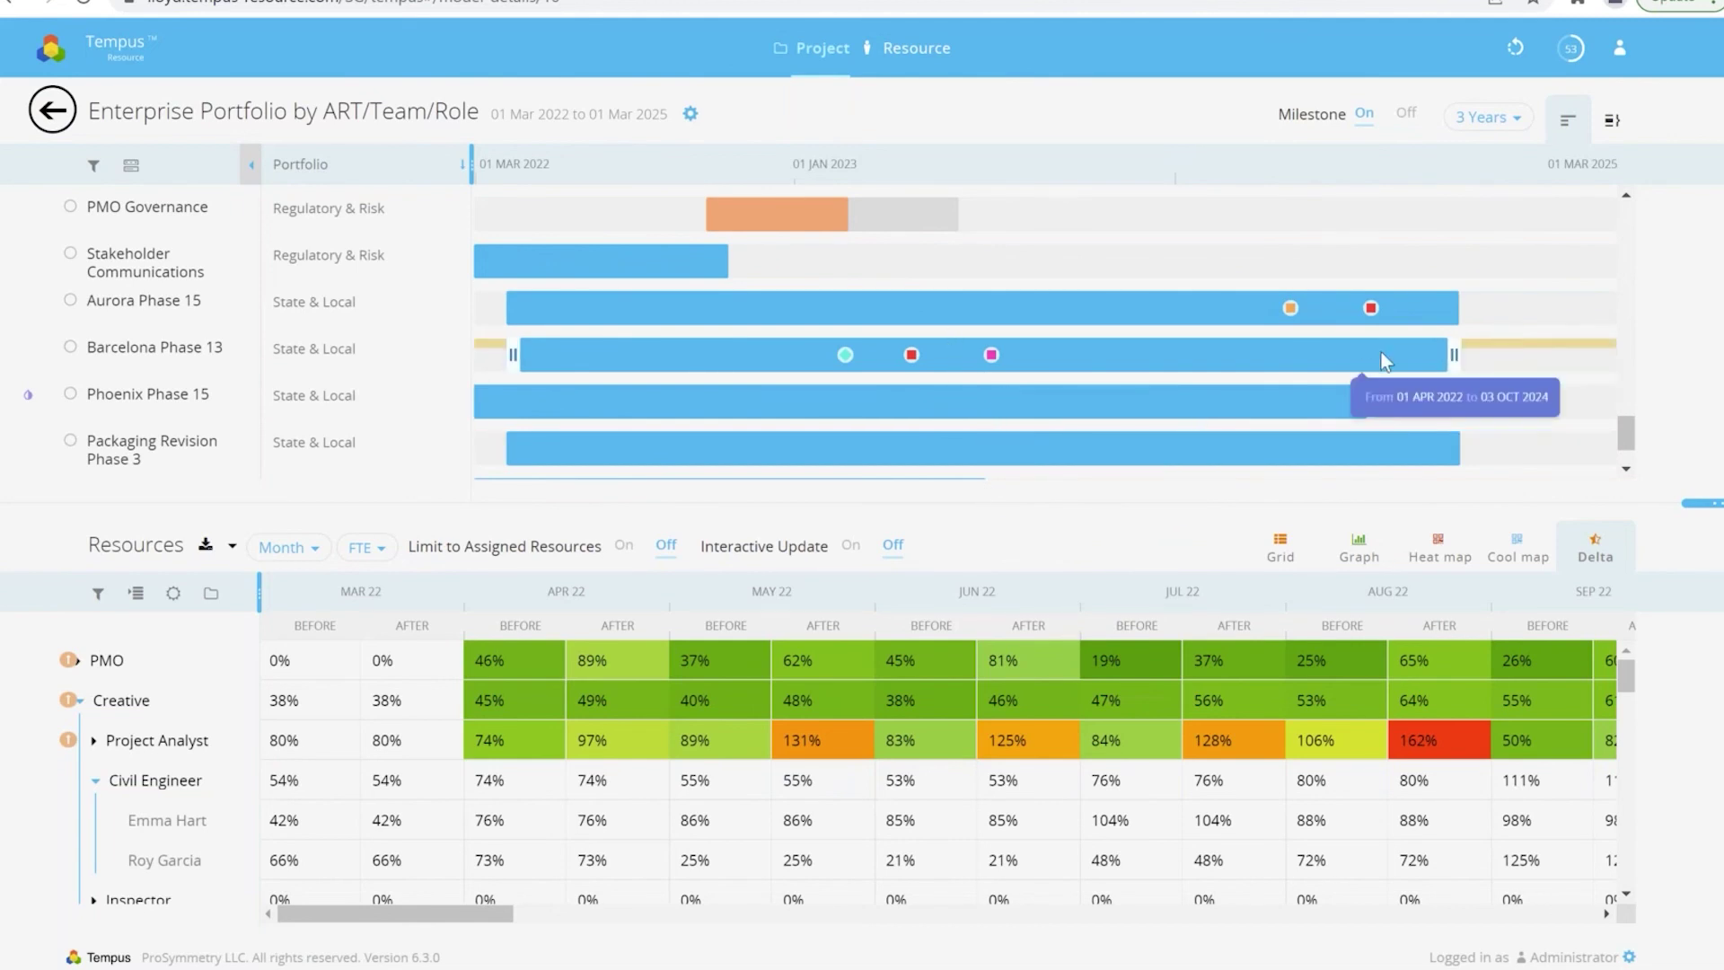
# Step: Increase Creative's Project Analyst capacity by 1 resource at 8.00 hours per day, preview the effect on the heat map and apply it
pyautogui.click(924, 51)
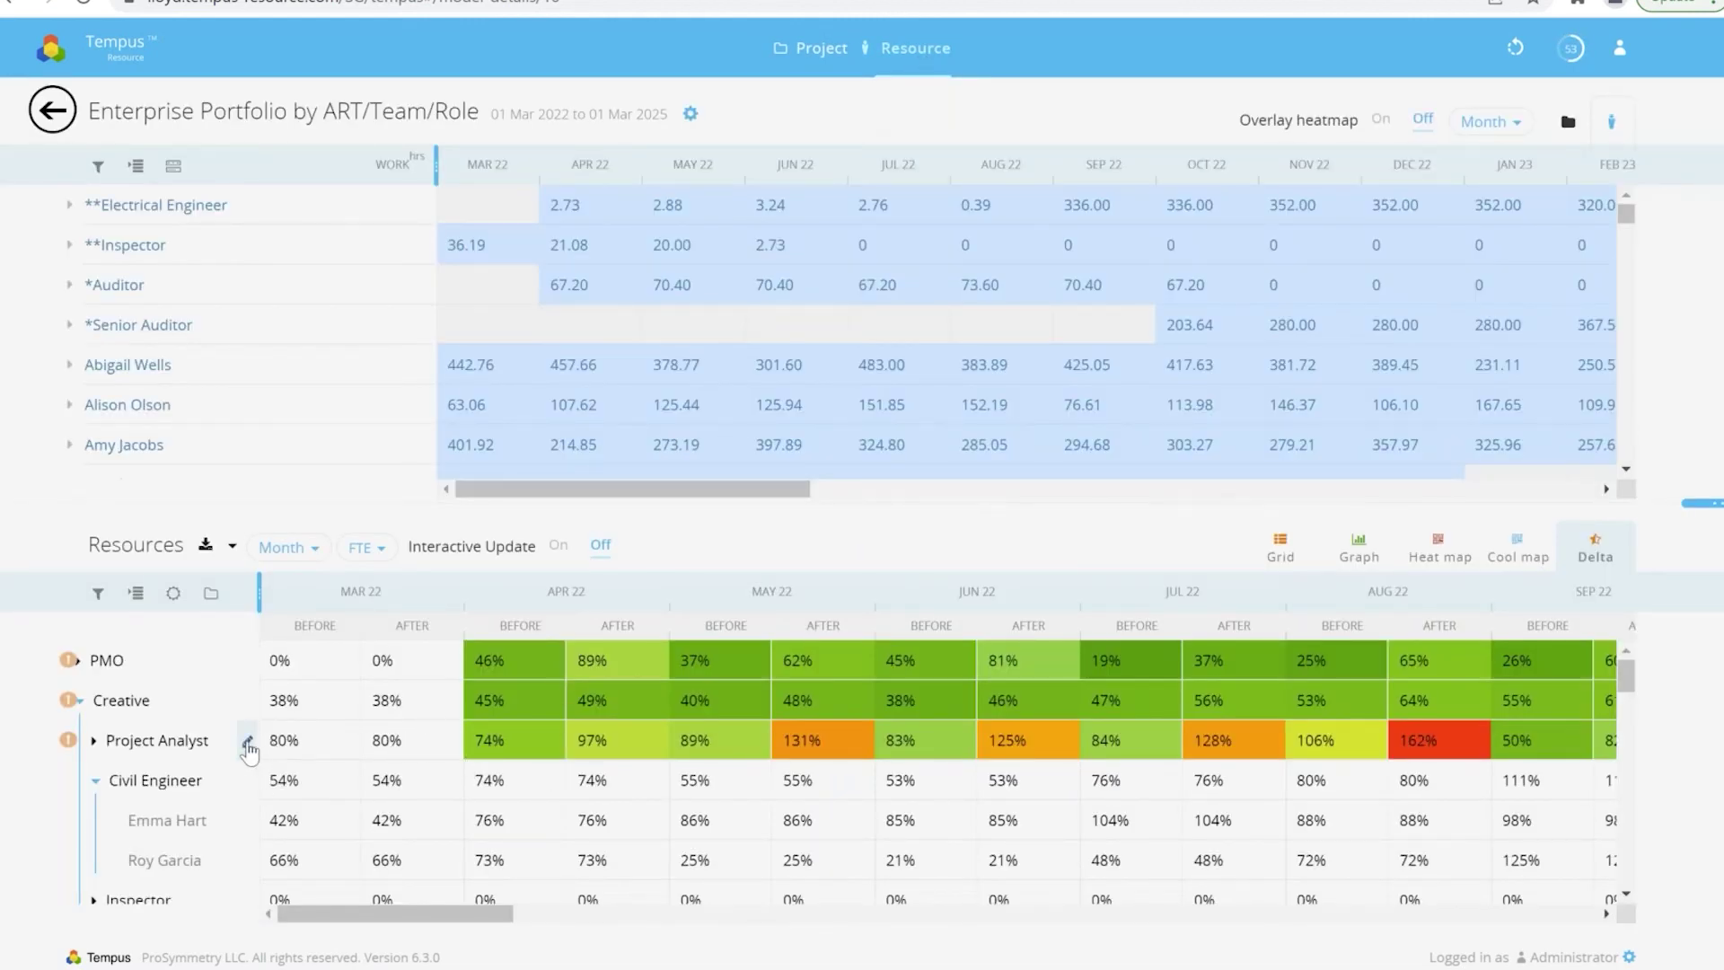
pyautogui.click(248, 742)
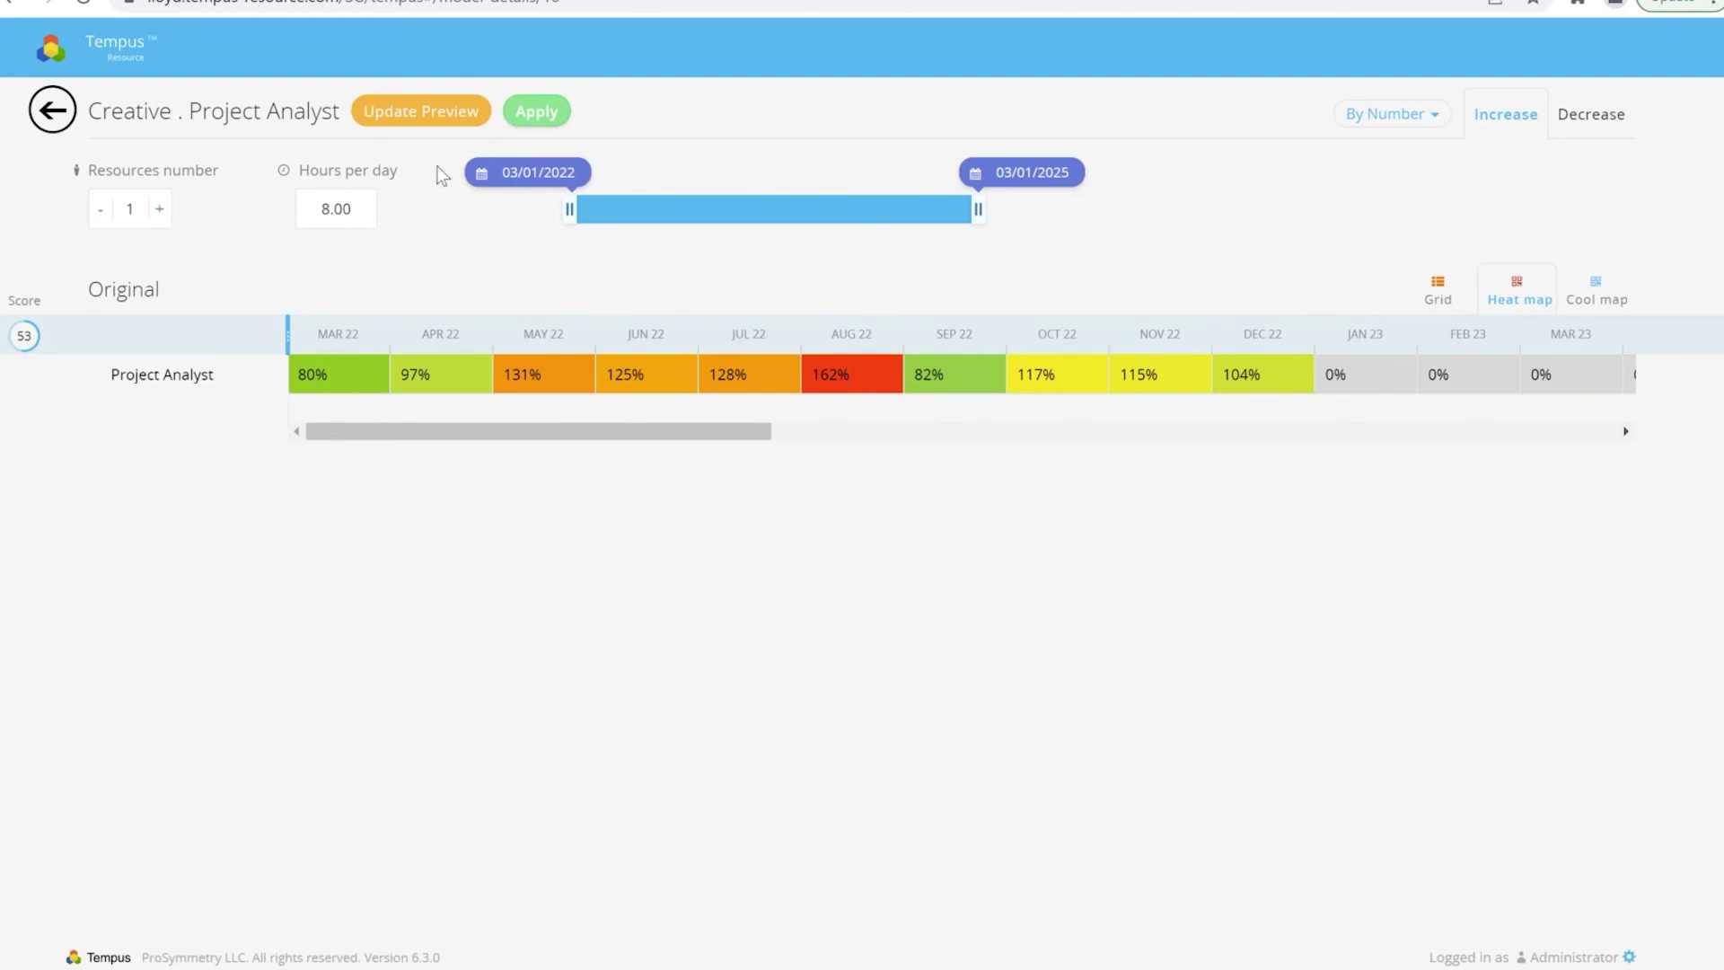
pyautogui.click(436, 118)
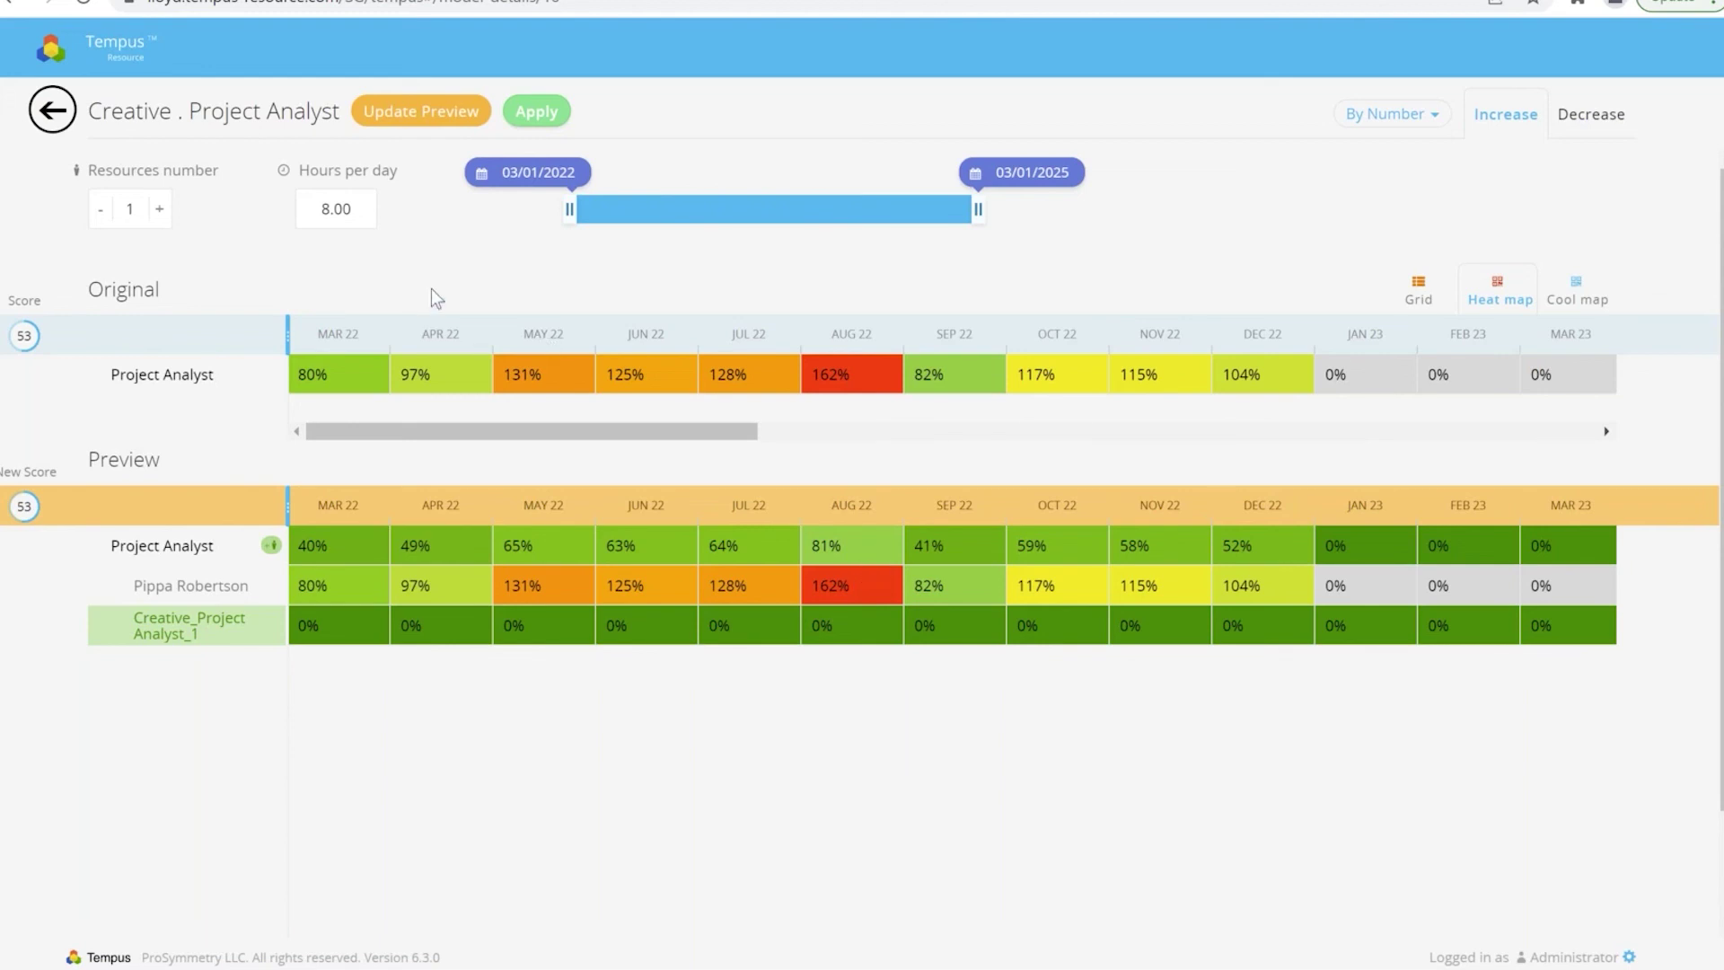
pyautogui.click(544, 113)
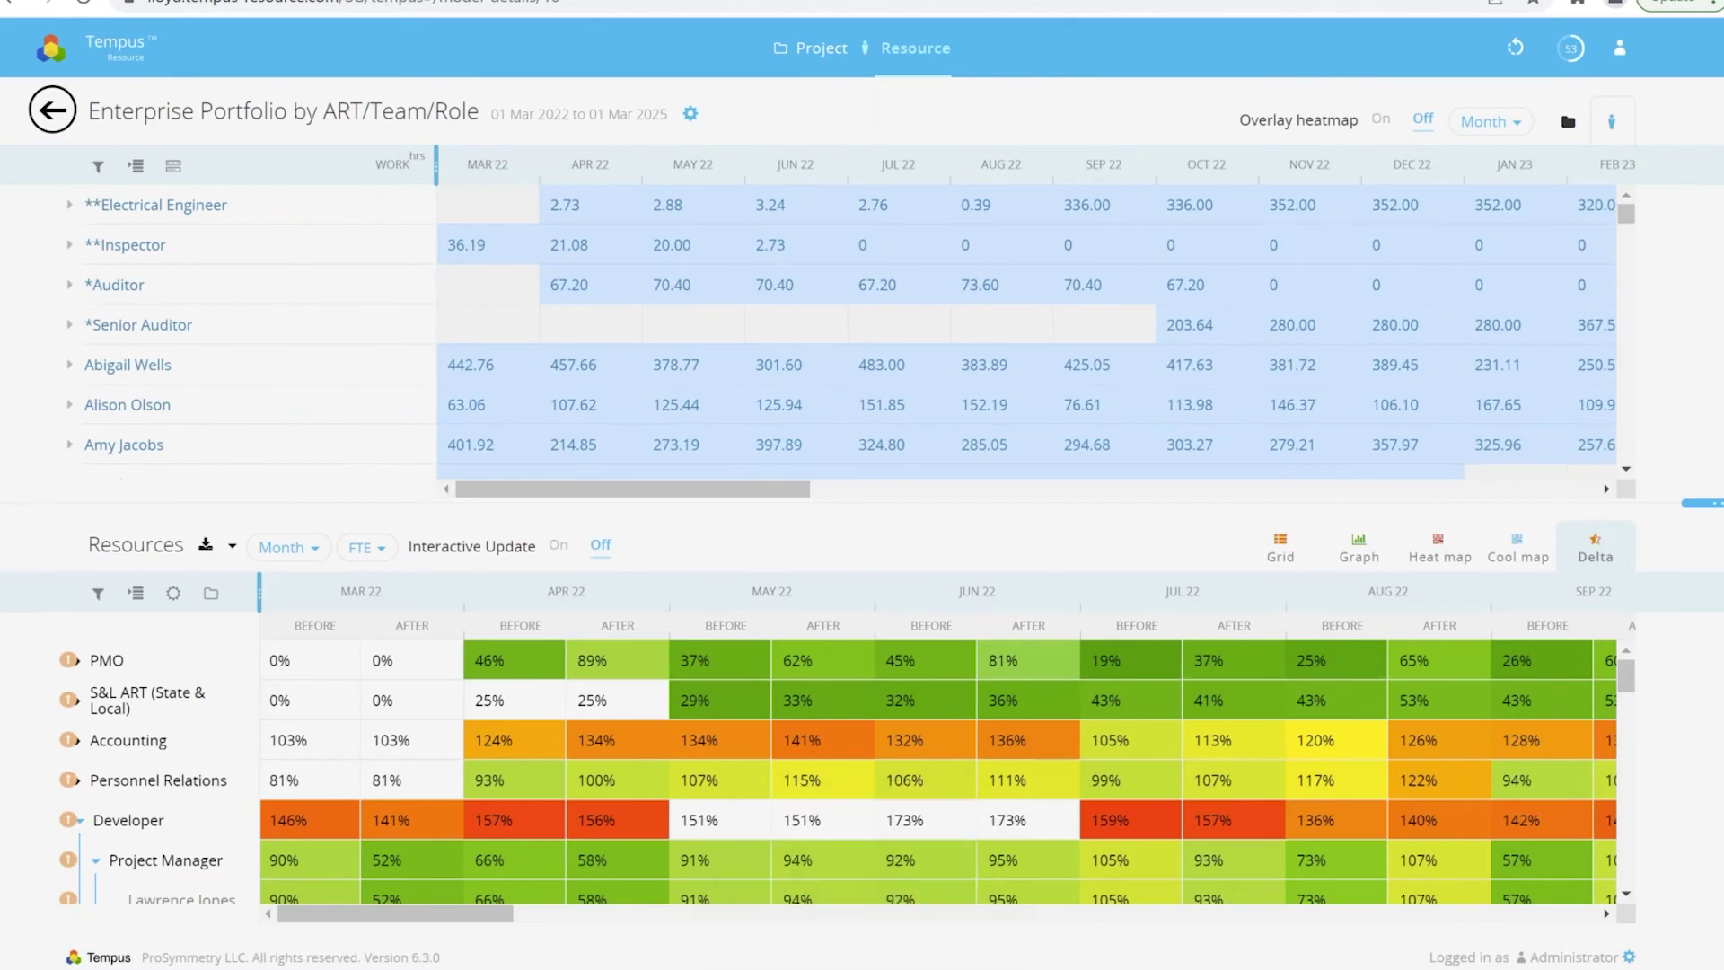
# Step: Switch back to the PowerPoint presentation and select the first About Tempus slide, just after Modeling Disruption
pyautogui.hotkey('alt', 'Tab')
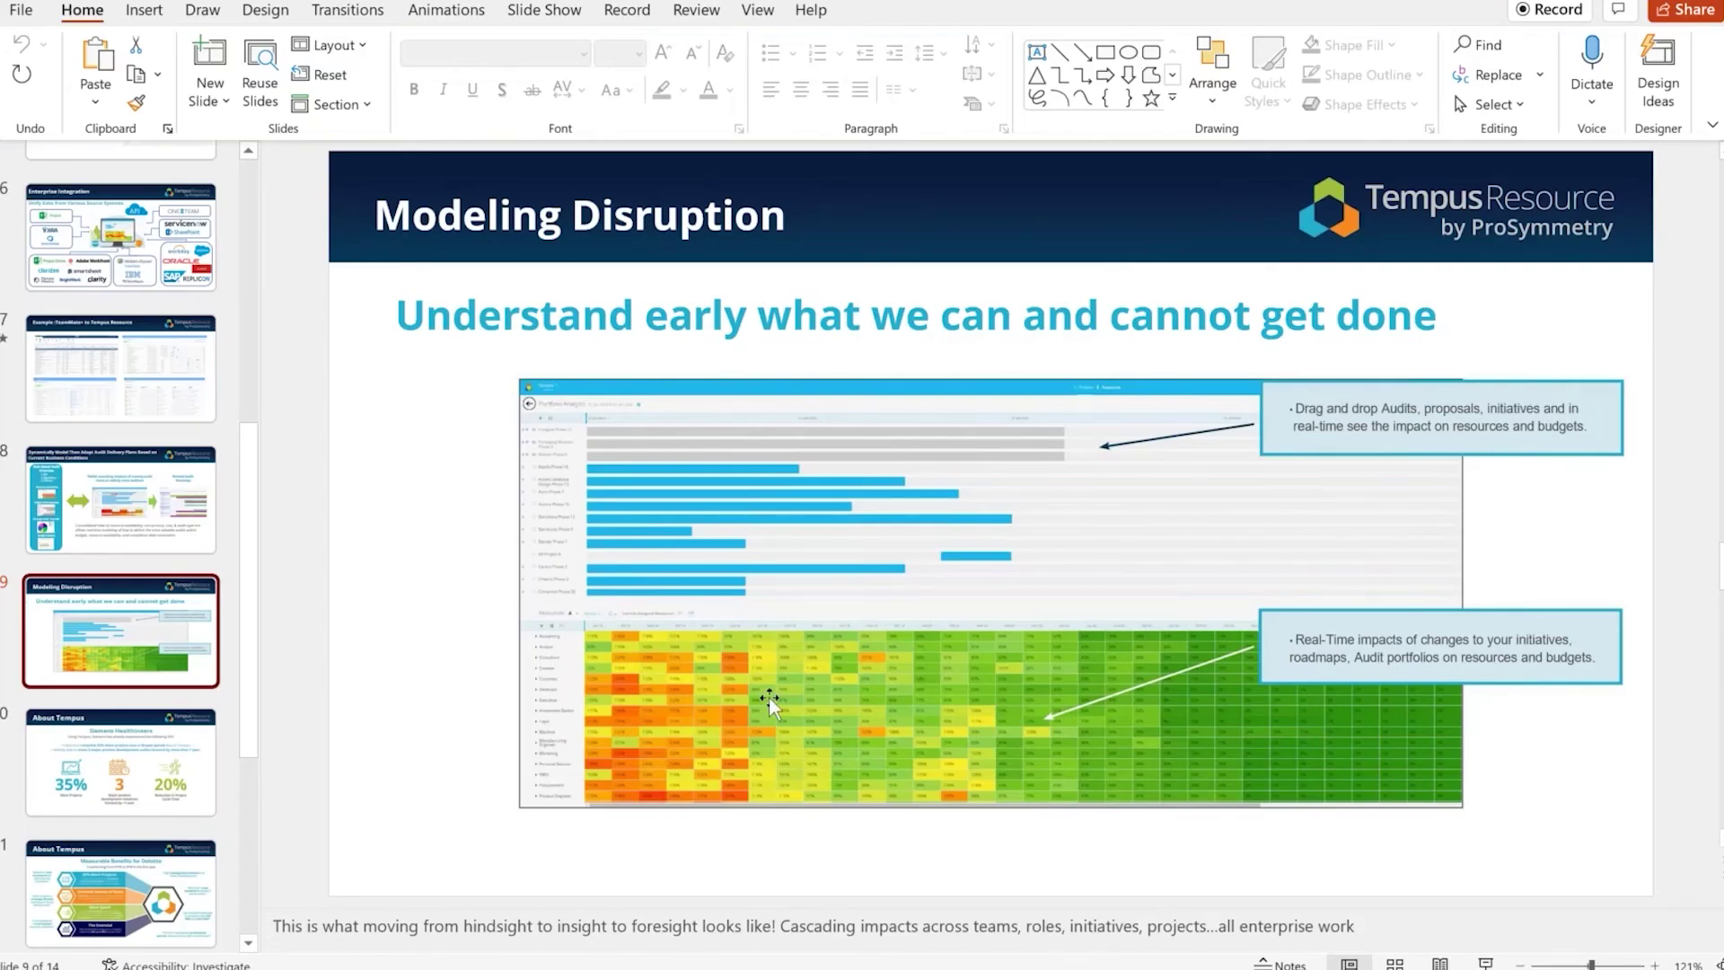
pyautogui.click(115, 766)
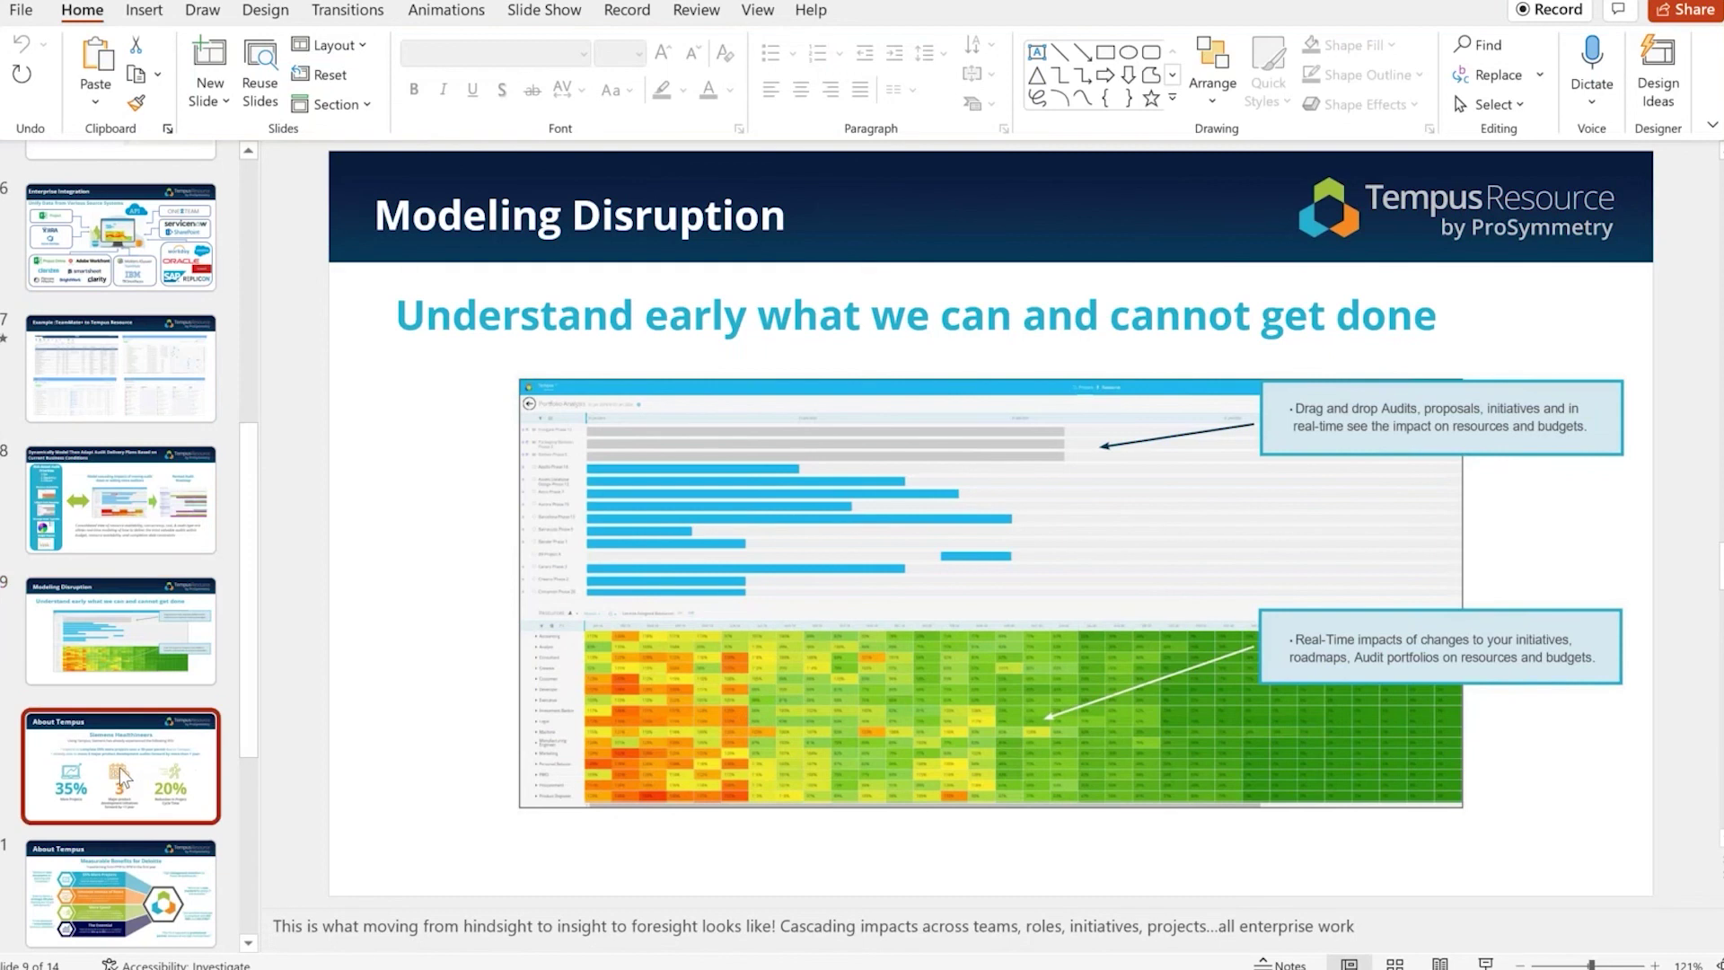